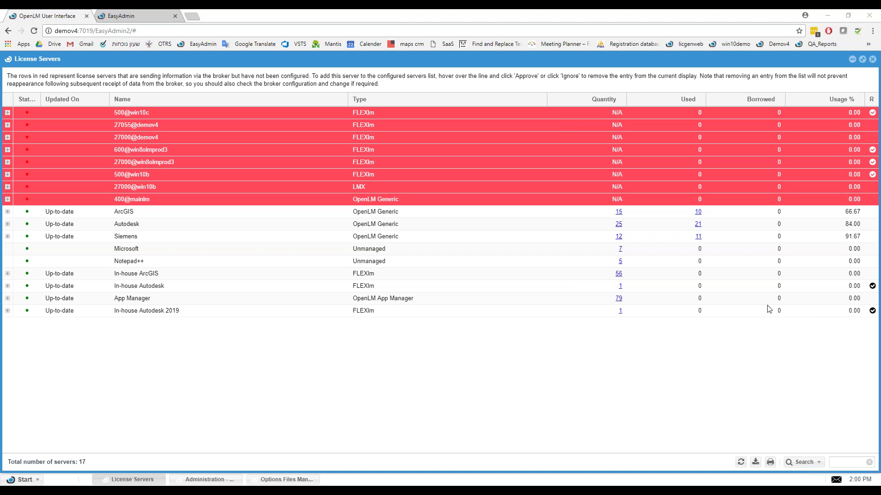
Switch to the second EasyAdmin session and review the AUTODESK-SMA license usage chart and the license utilization chart
mouse_move(342, 188)
click(131, 11)
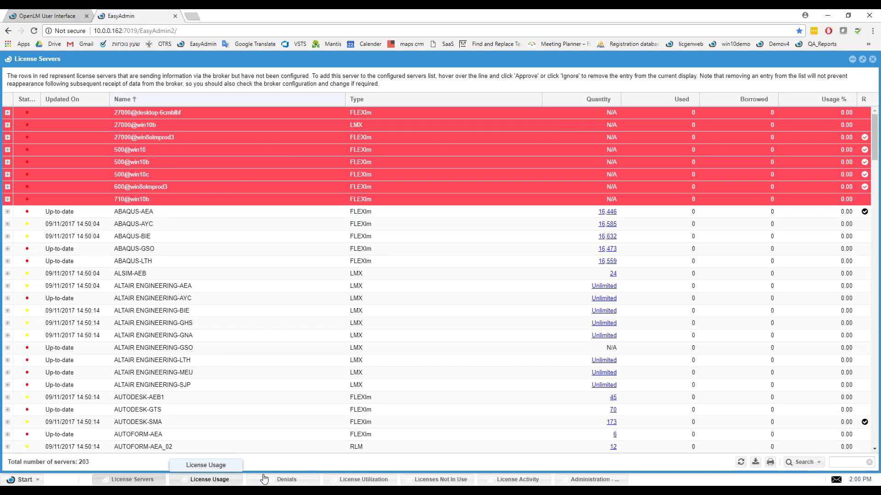
click(209, 480)
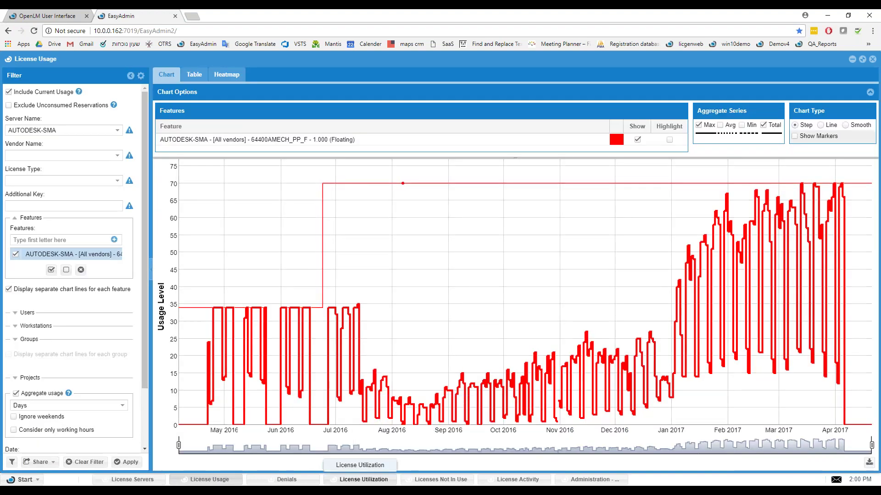
click(363, 479)
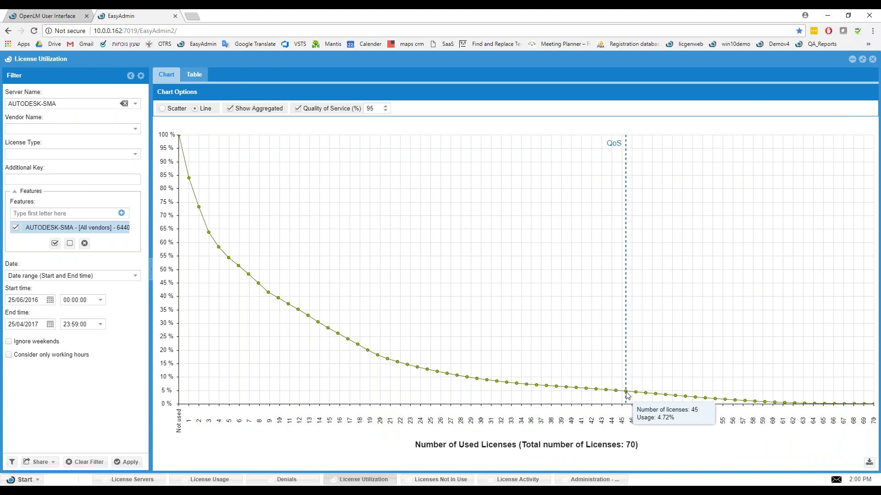
Return to the demov4 session and review the alert rule named test, including its server condition and its SMS and application alert actions
key(ctrl+shift+Tab)
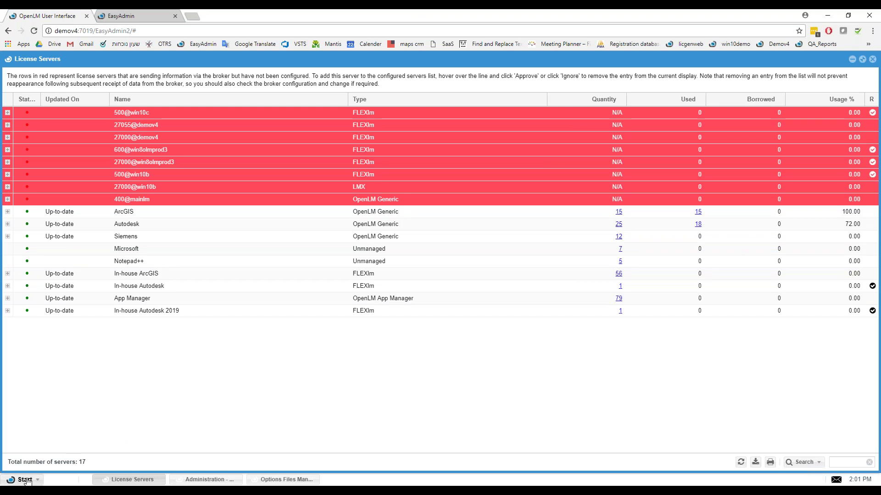
click(197, 480)
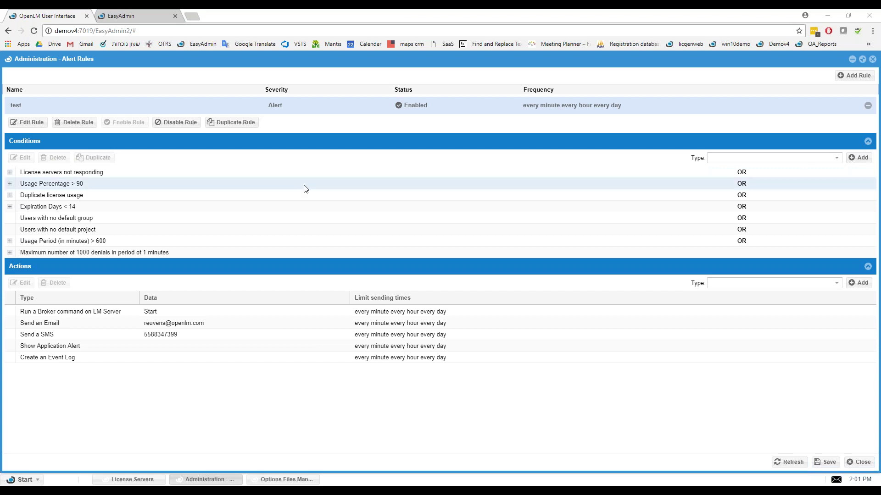
click(103, 173)
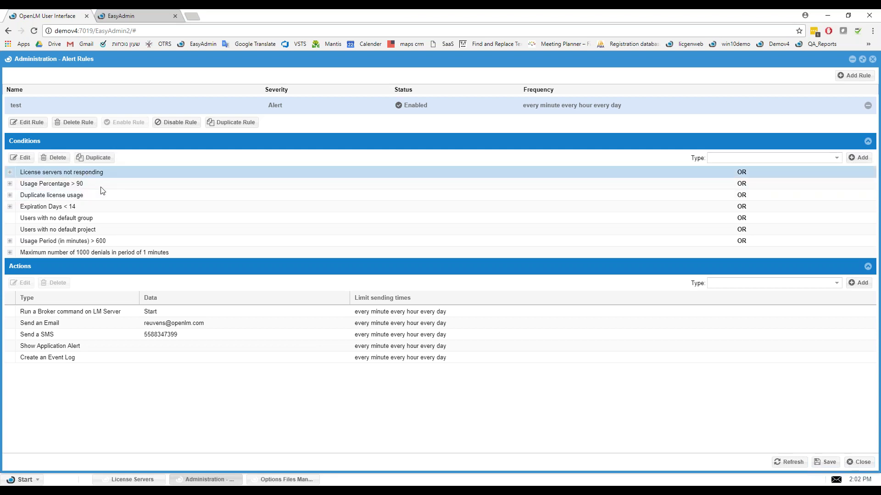
click(64, 332)
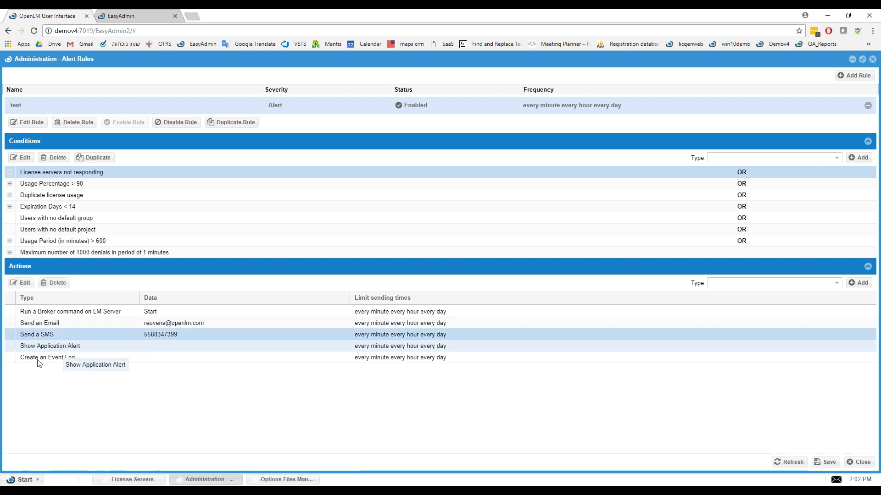
click(51, 348)
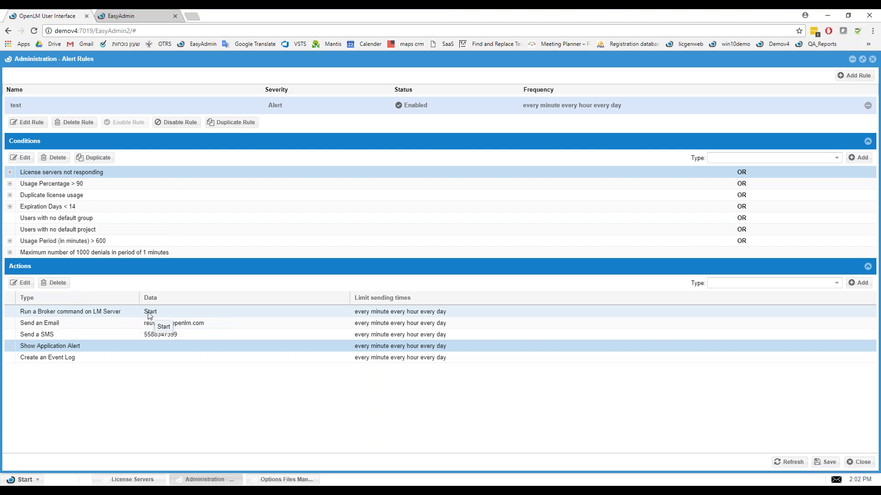
Open the usage percentage condition of the alert rule, inspect its comparison operator and filter settings, and cancel the edit
click(65, 184)
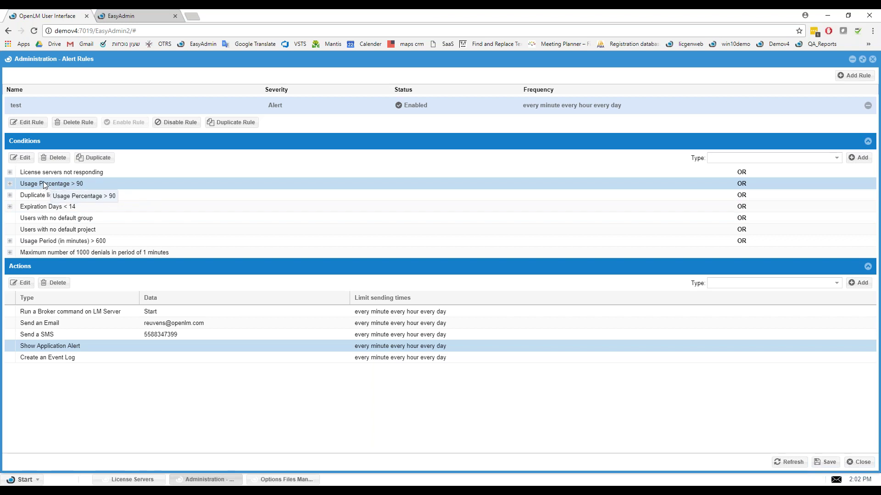
double_click(84, 189)
double_click(500, 164)
click(489, 163)
click(489, 163)
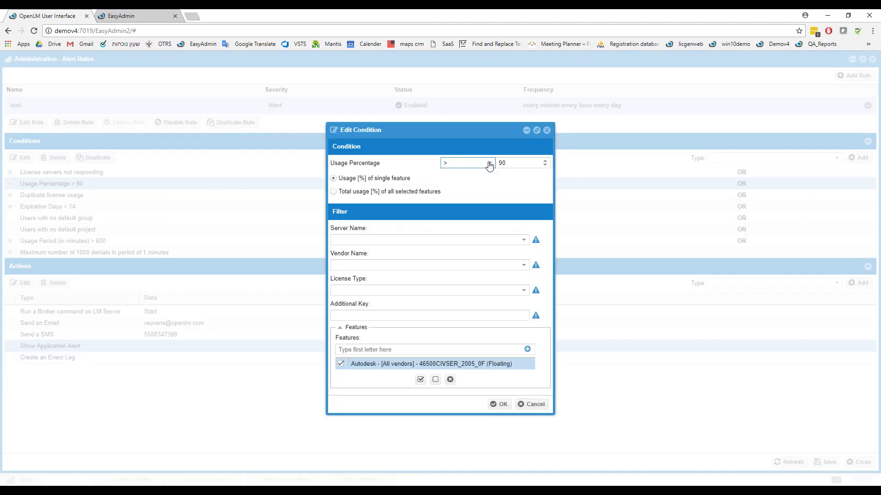
click(531, 404)
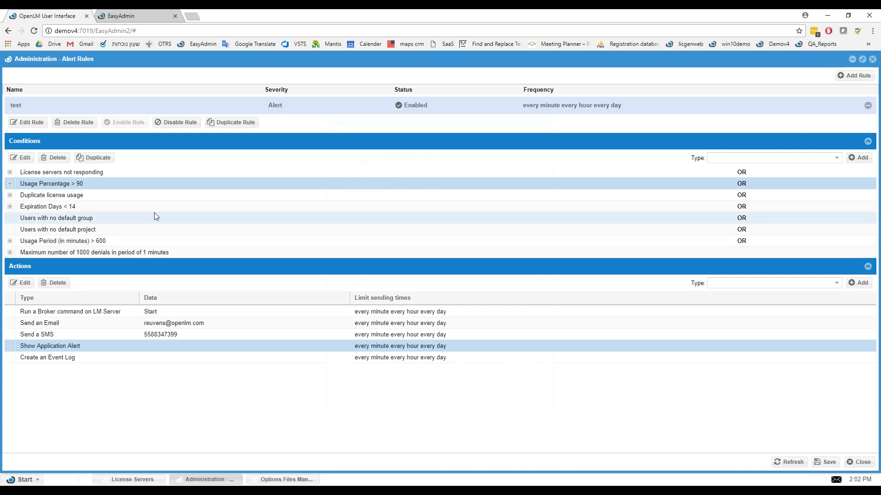
Look at the duplicate license usage condition, inspect the expiration days condition's settings, and cancel the edit
click(89, 194)
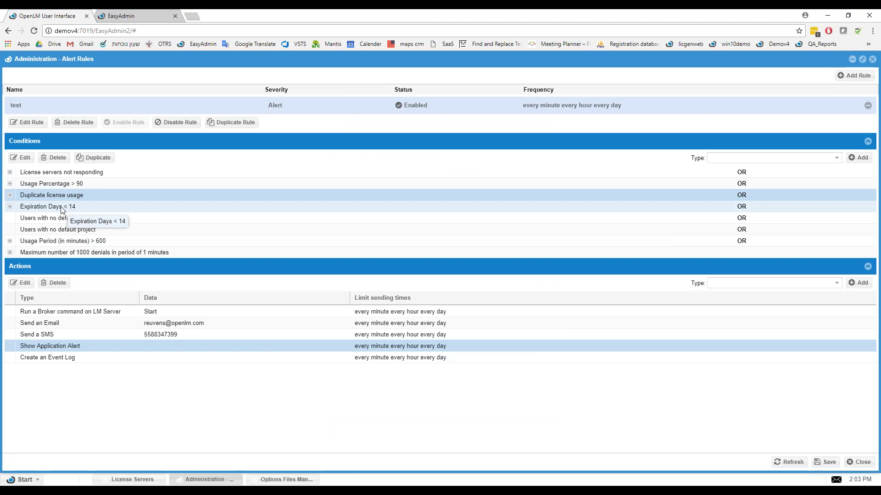
click(88, 208)
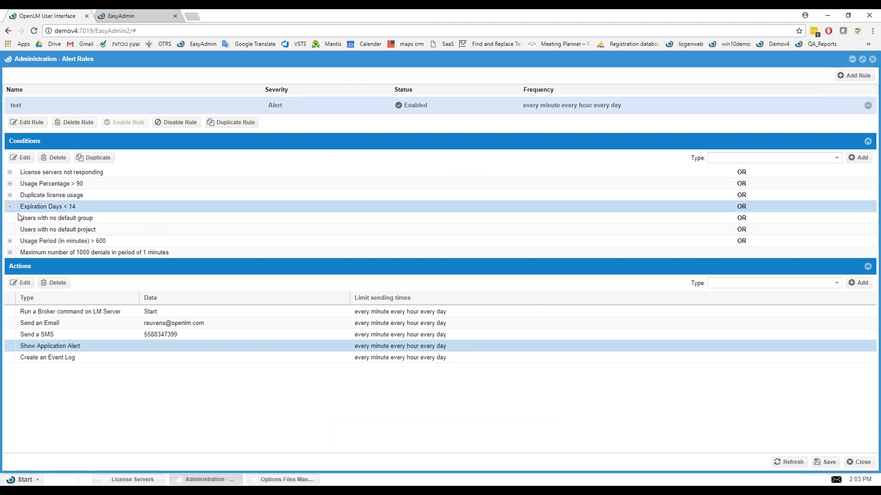
double_click(71, 210)
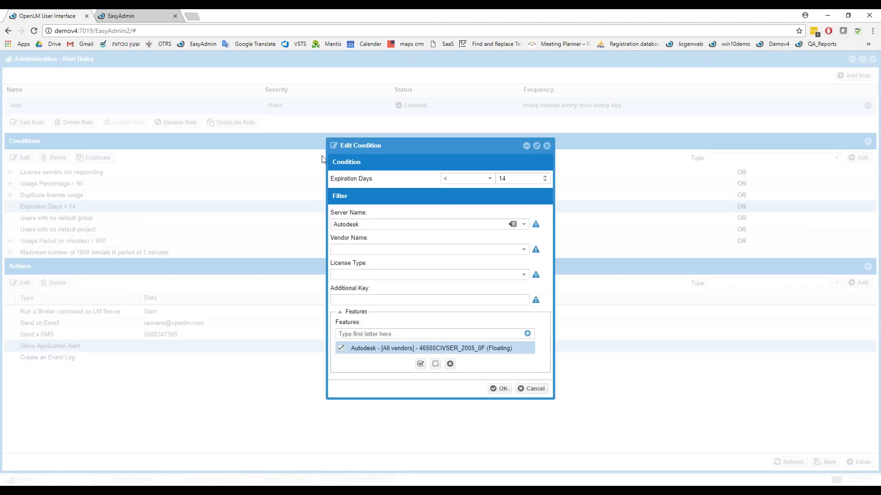
click(496, 176)
click(532, 389)
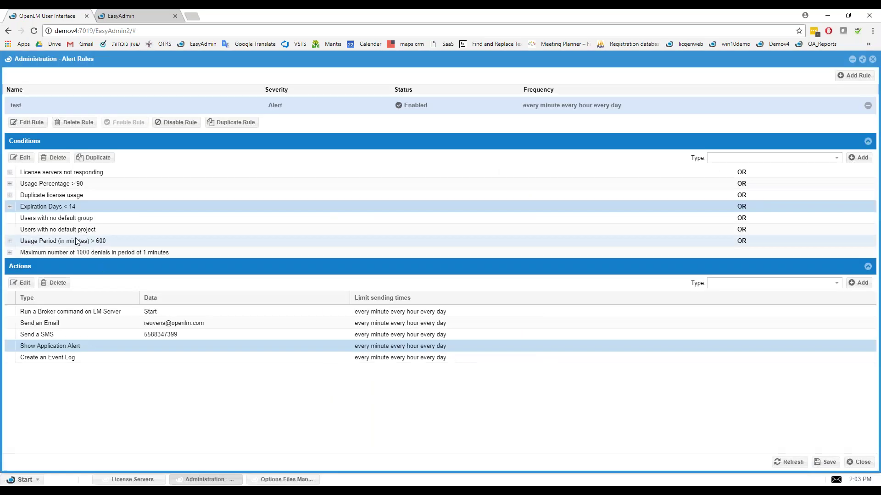
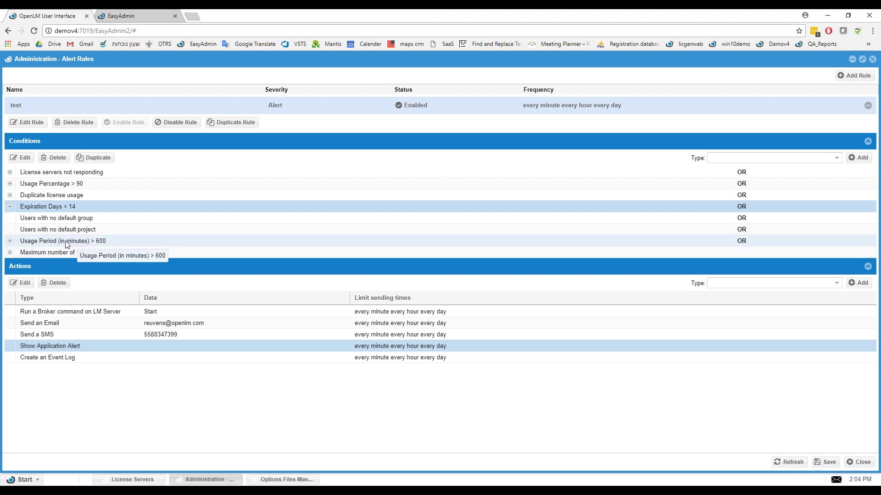
Review the usage period, maximum denials and non-responding license server conditions, and close the alert rules
click(49, 242)
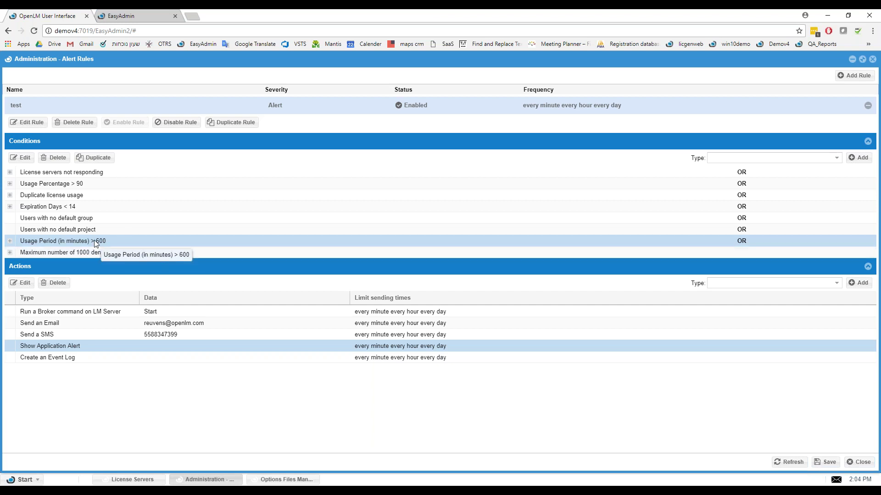
click(64, 252)
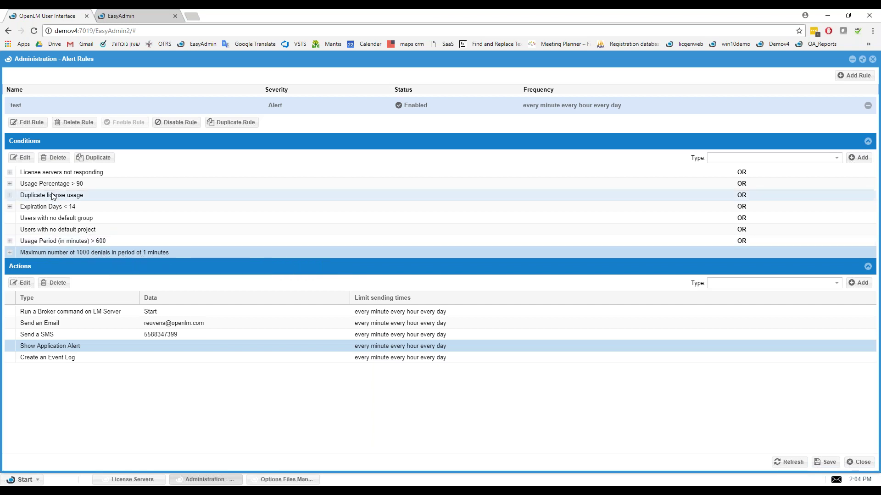
click(69, 173)
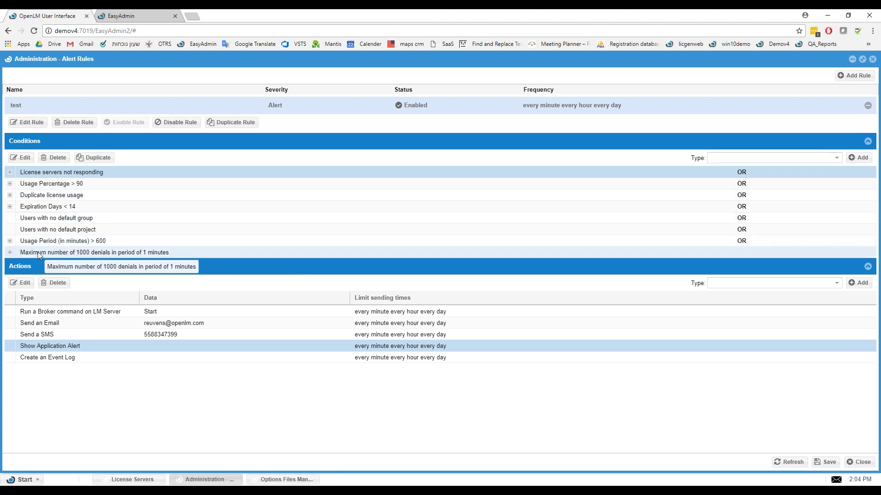
click(109, 252)
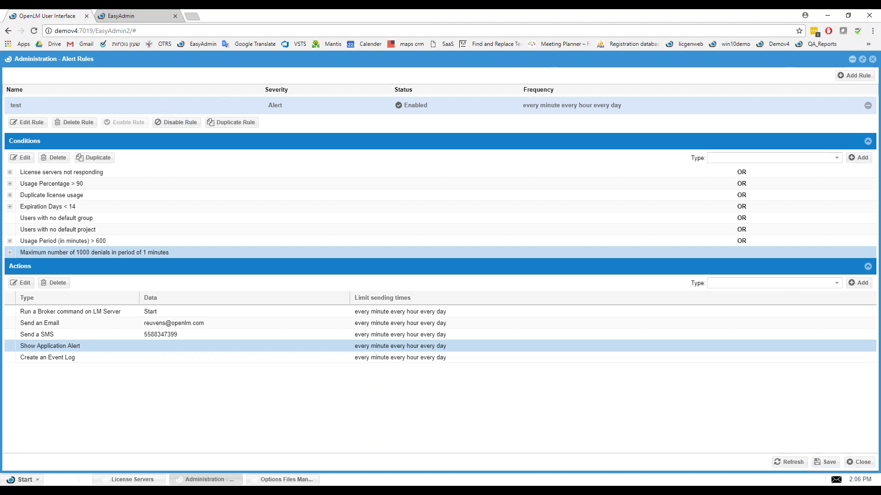
click(872, 59)
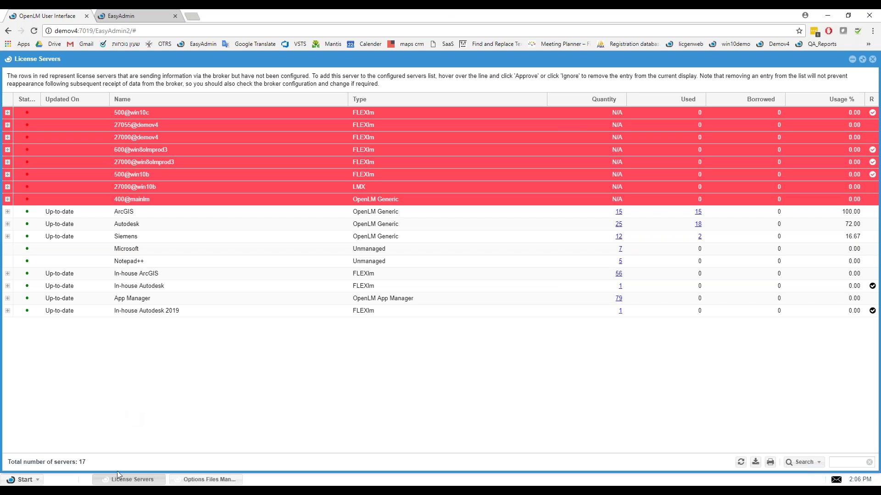
On the demov4 remote desktop, open the OpenLM Server options and inspect the LDAP synchronization definition named test and its start node
key(super)
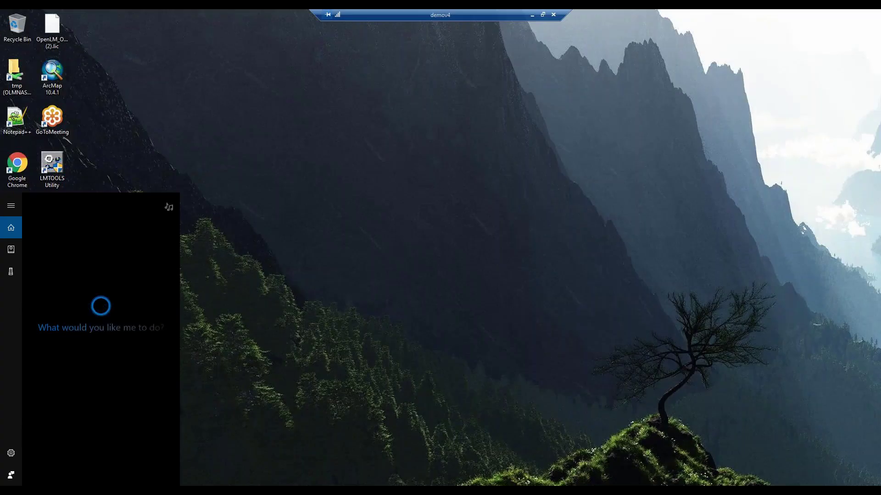
text(server)
click(108, 247)
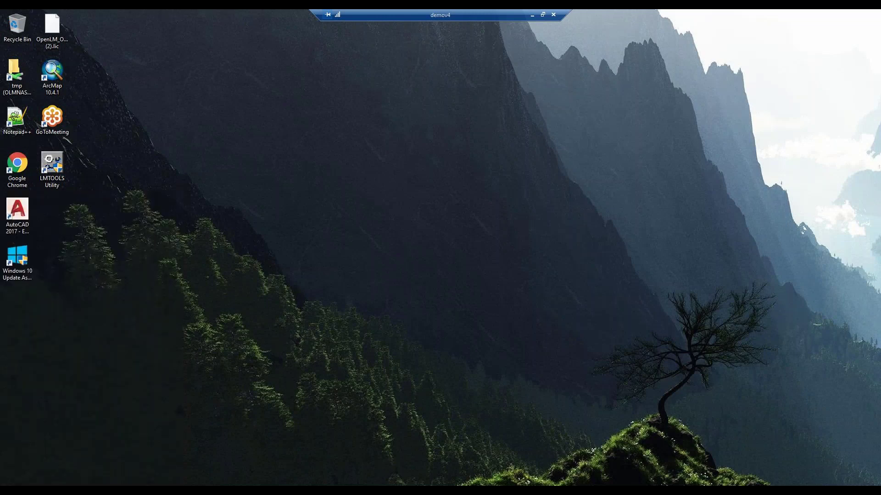
click(413, 317)
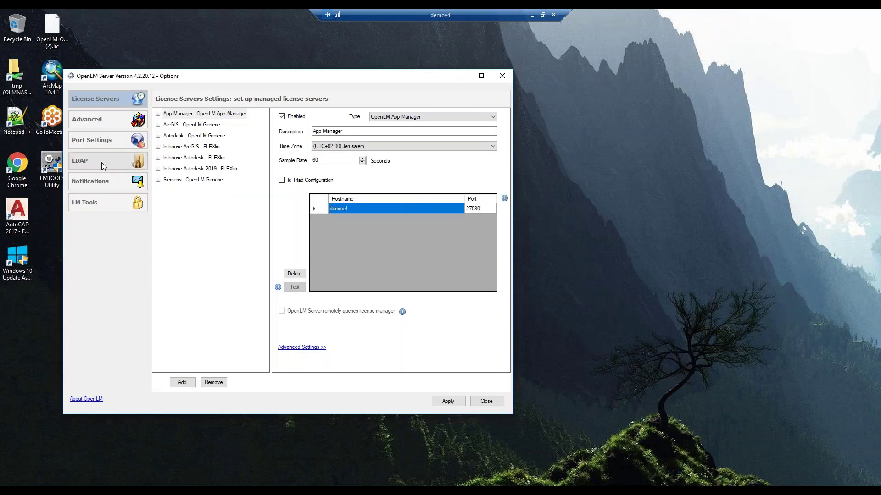
click(101, 162)
double_click(179, 133)
click(196, 144)
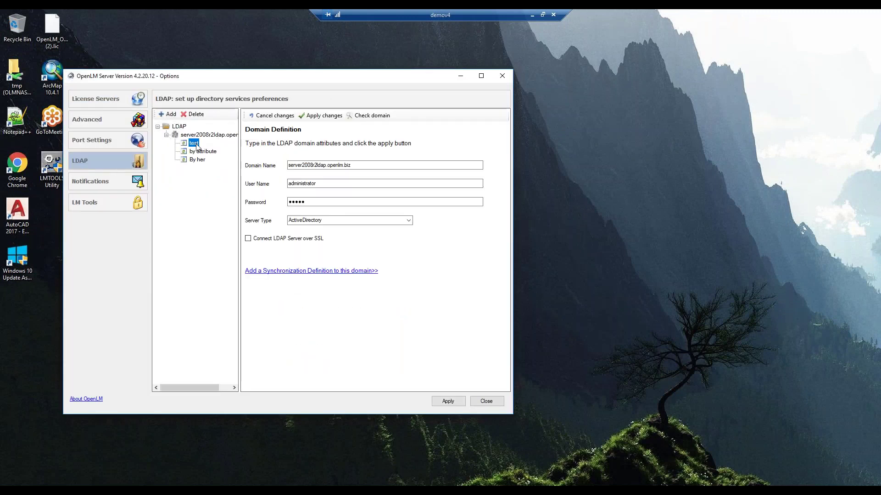
click(398, 139)
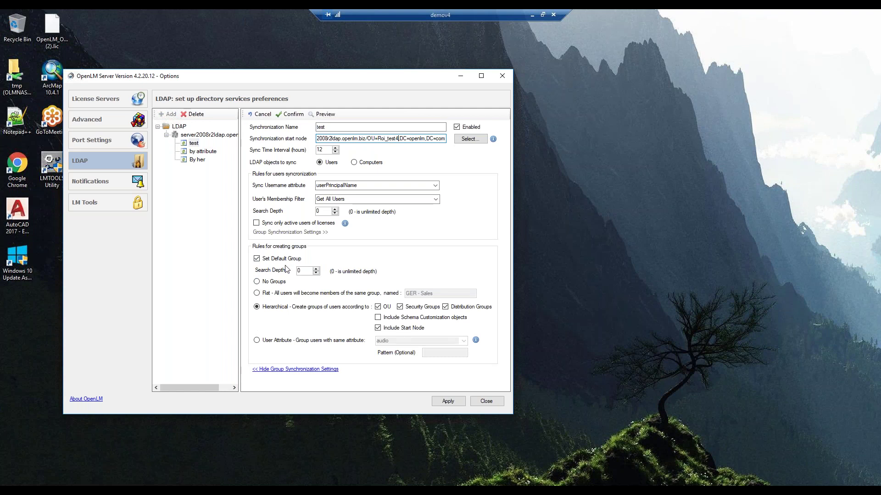
Try the No Groups rule and the Flat rule for creating groups, and select the flat group's name
click(256, 282)
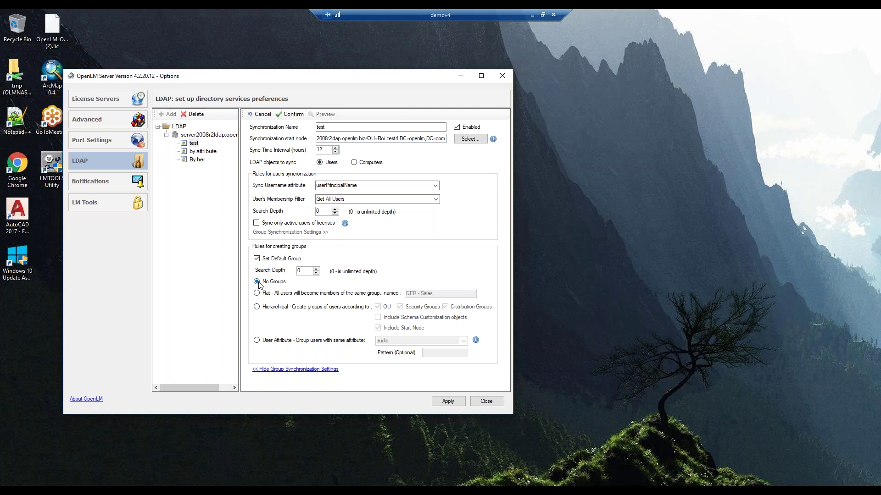
click(256, 294)
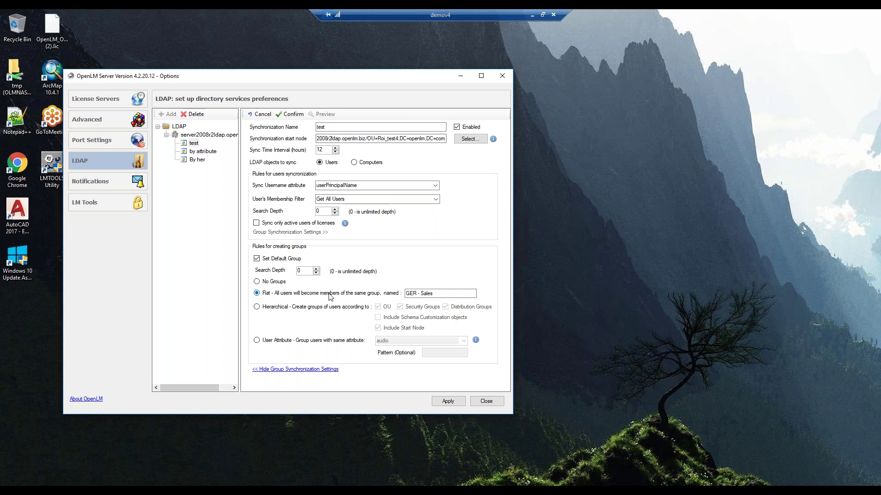
drag(436, 294, 406, 294)
click(406, 294)
click(416, 294)
double_click(426, 293)
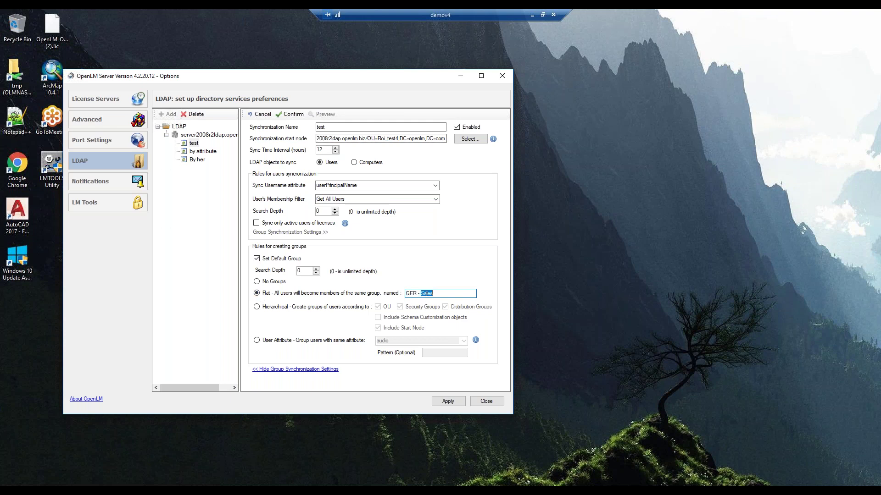
click(442, 292)
drag(443, 292, 402, 293)
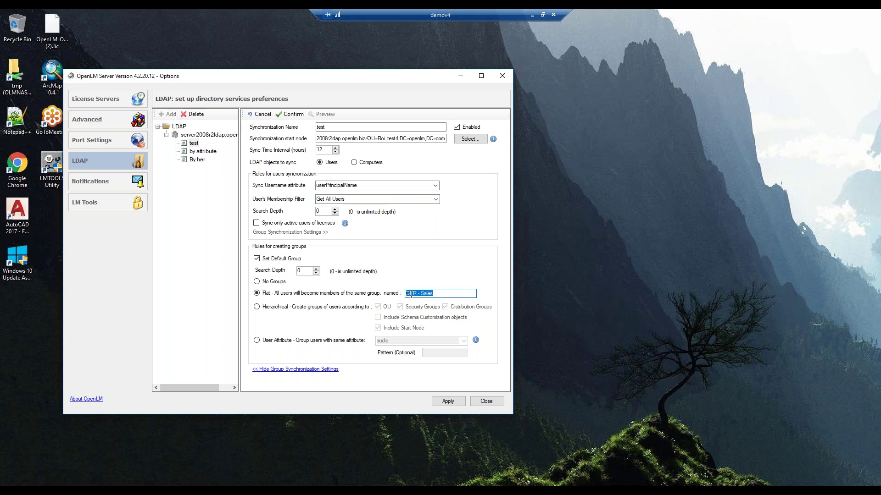
Try the Hierarchical rule and the User Attribute rule with the department attribute, and close the server options without applying
click(257, 308)
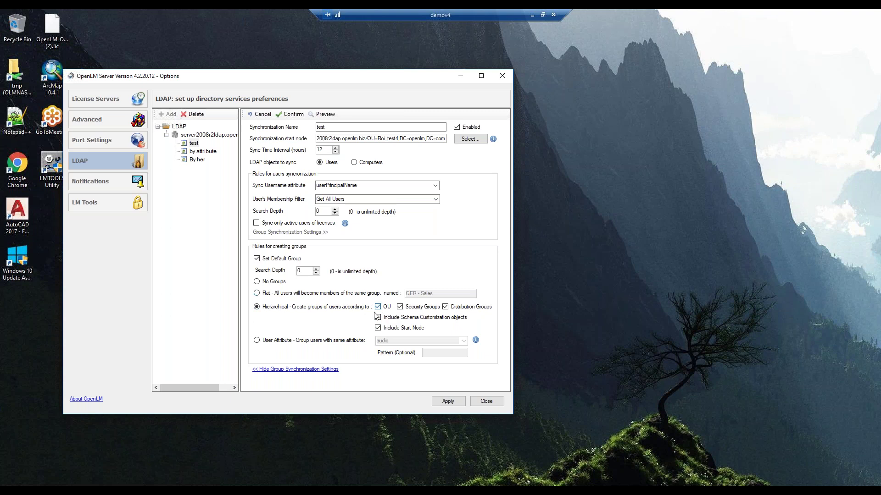
click(258, 341)
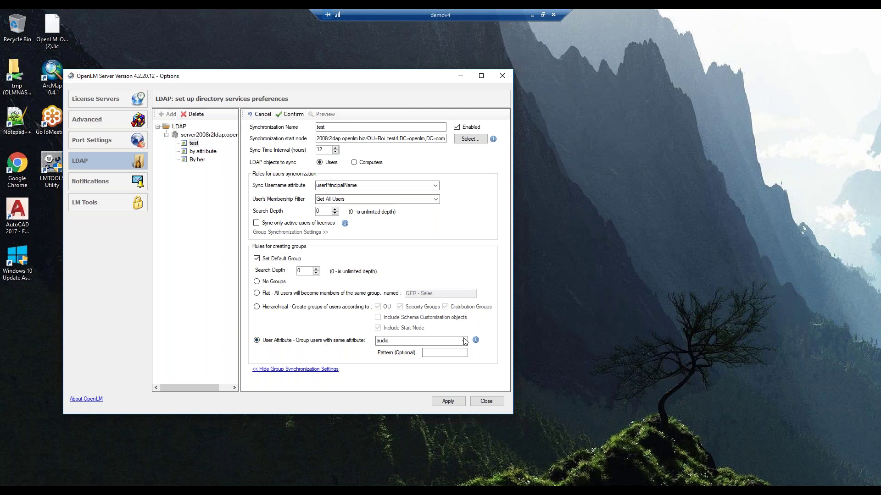
click(404, 341)
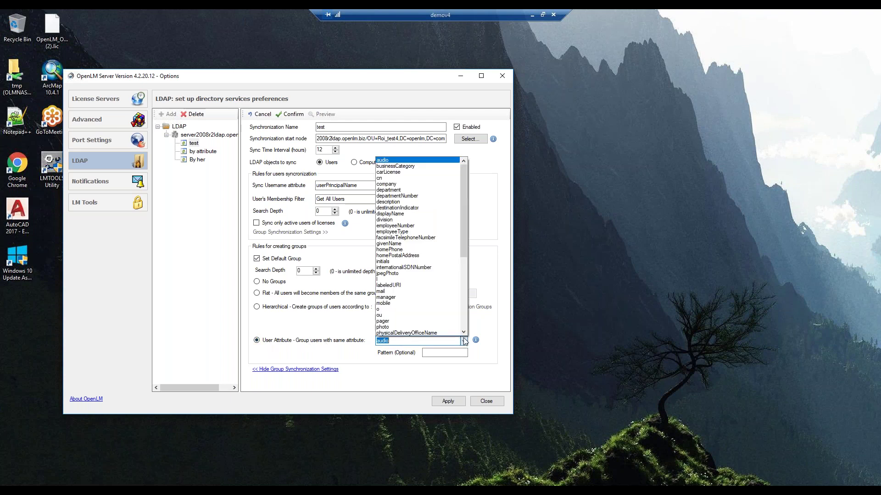
click(413, 190)
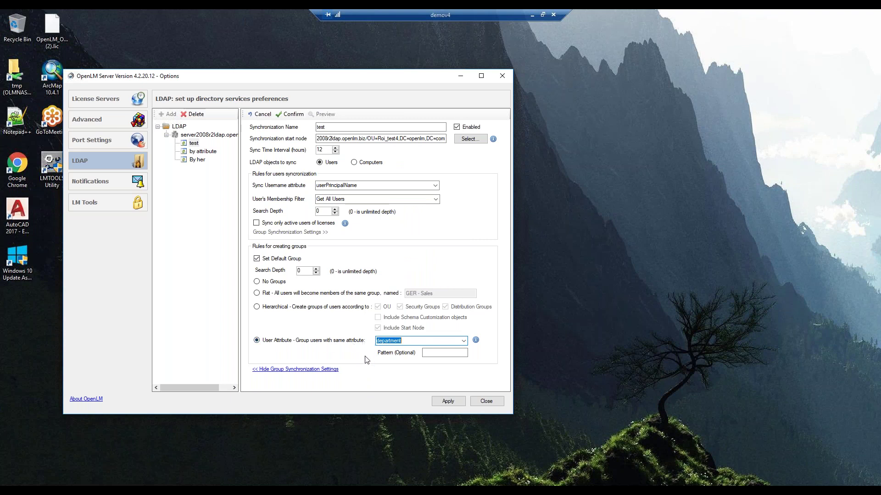
click(486, 402)
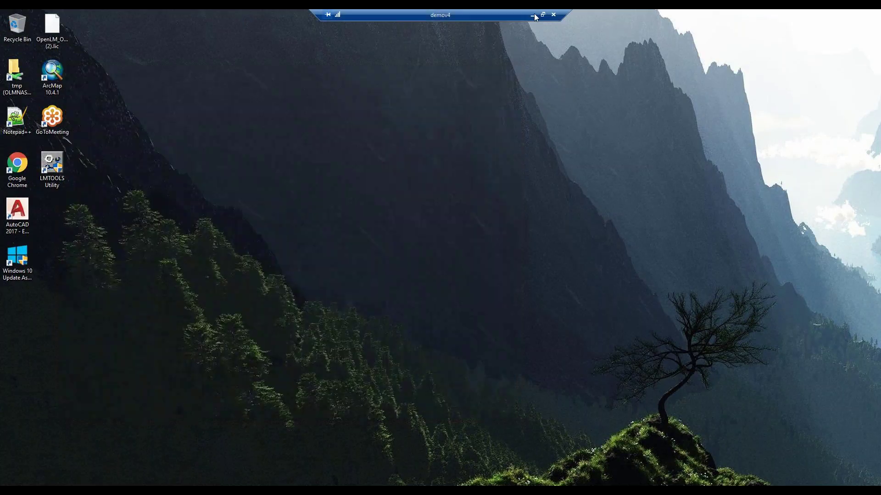
Leave the demov4 remote desktop and open the Administration roles list in the EasyAdmin session at 10.0.0.162
click(532, 15)
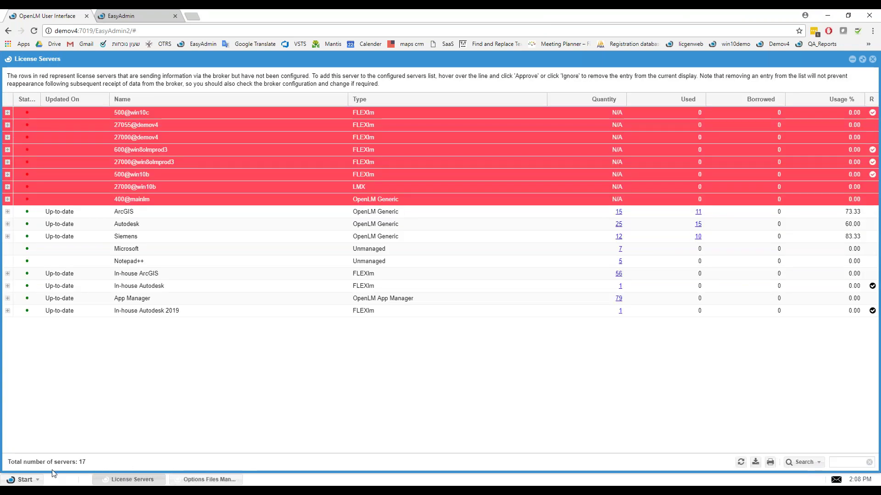
click(132, 13)
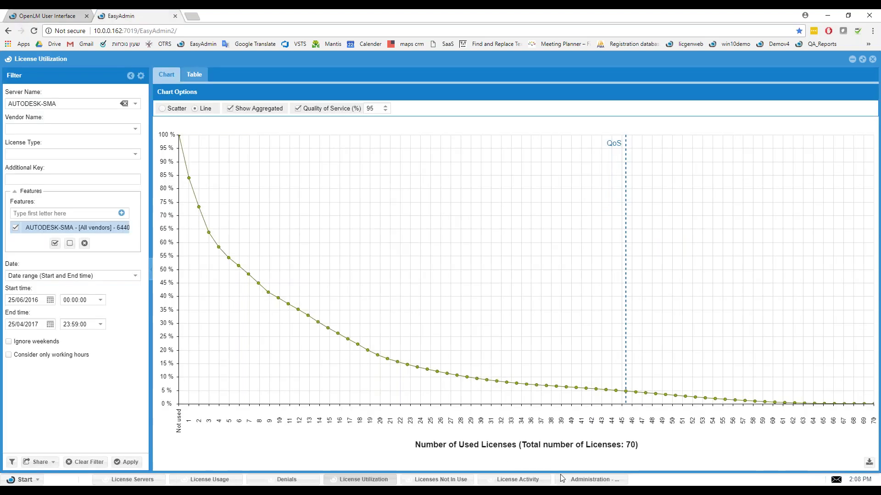
click(591, 480)
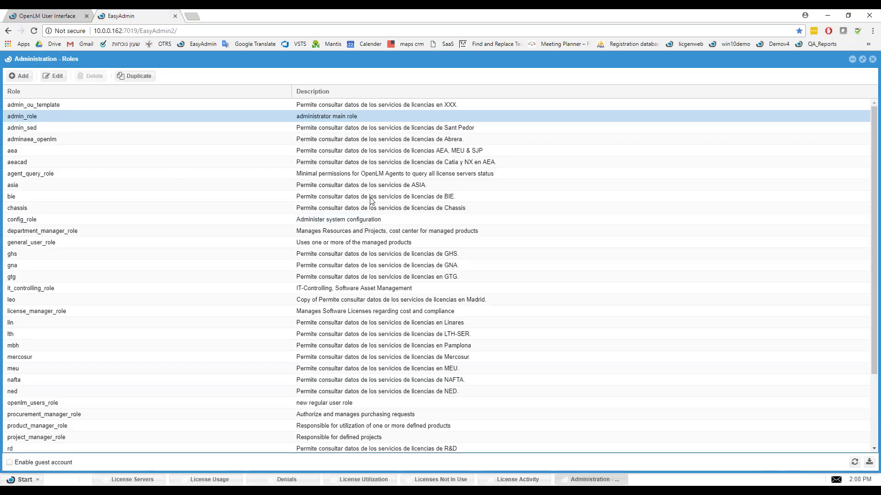
Log back in to the expired EasyAdmin session with the account password and decline saving the credentials in LastPass
click(412, 283)
text(••)
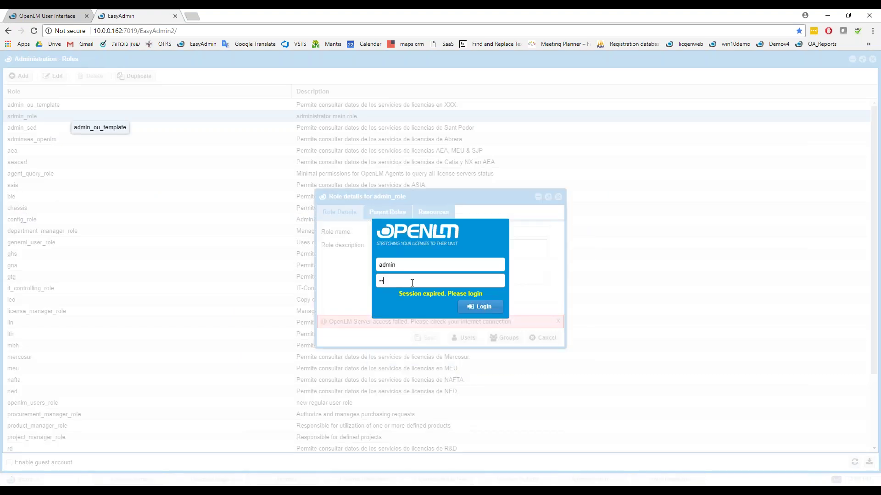
key(Return)
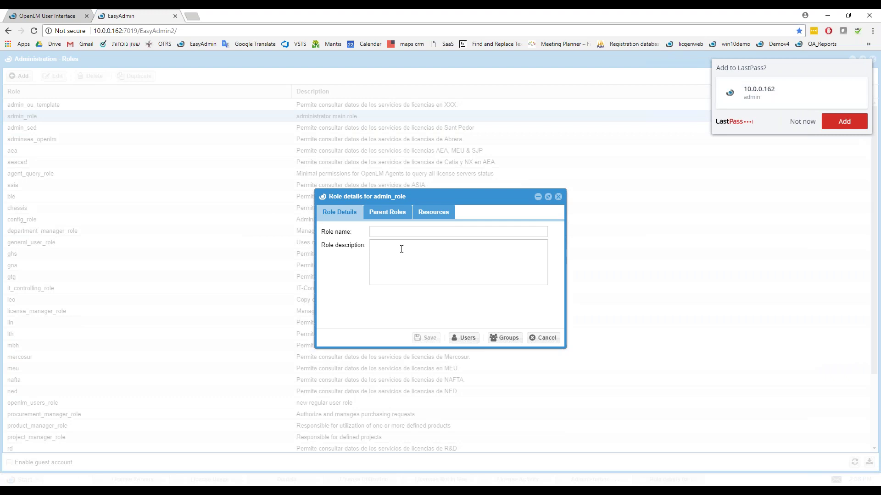
click(803, 122)
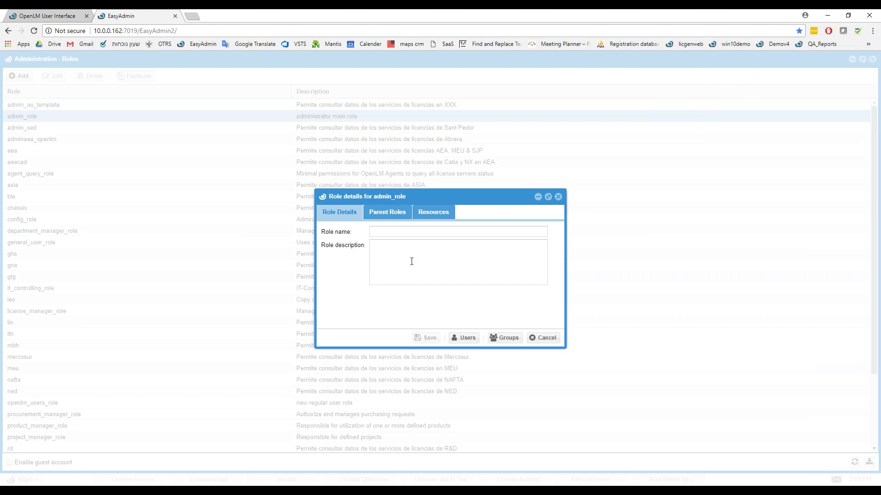
Check the resources of admin_role, close its details, and show the resources of the admin_ou_template role in an enlarged window
click(434, 213)
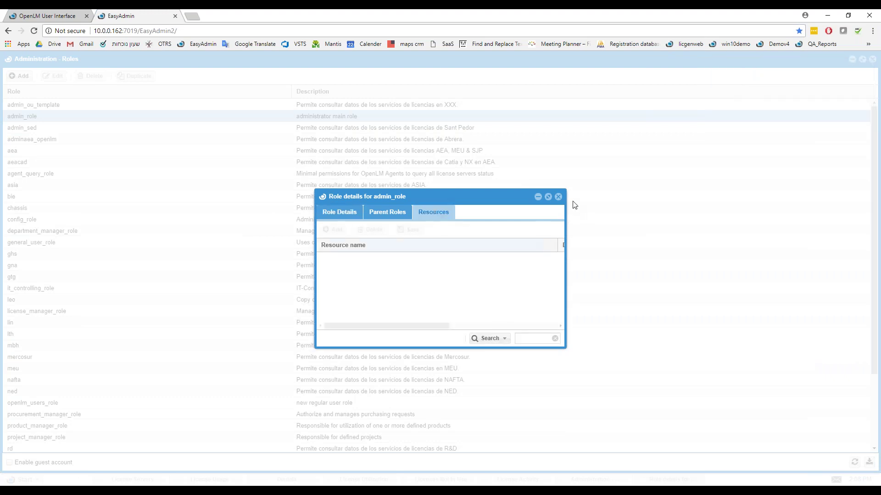
click(558, 197)
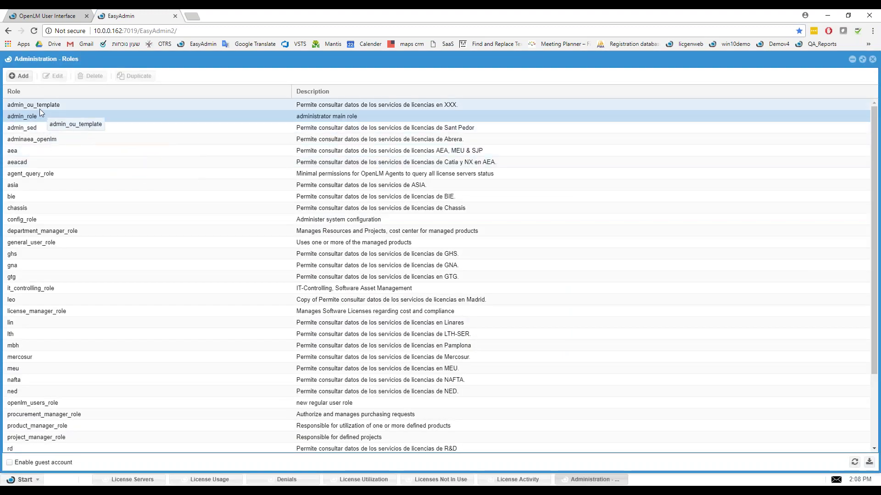
click(35, 109)
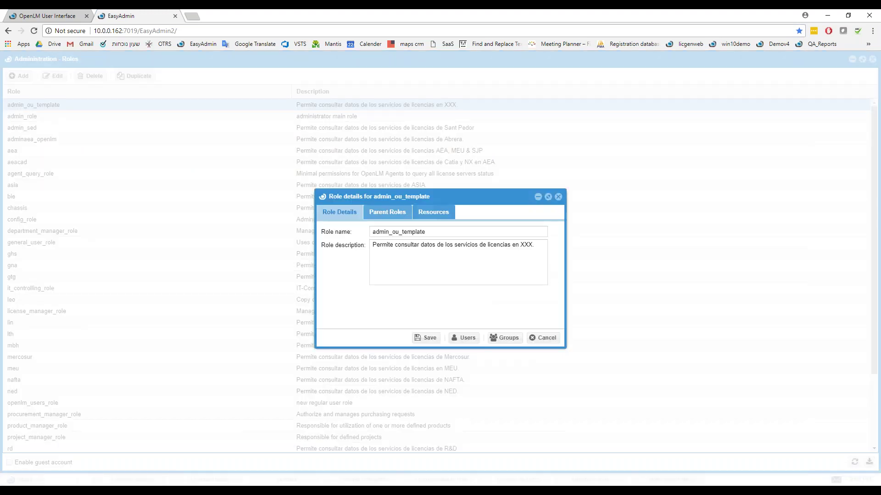
click(433, 212)
click(548, 197)
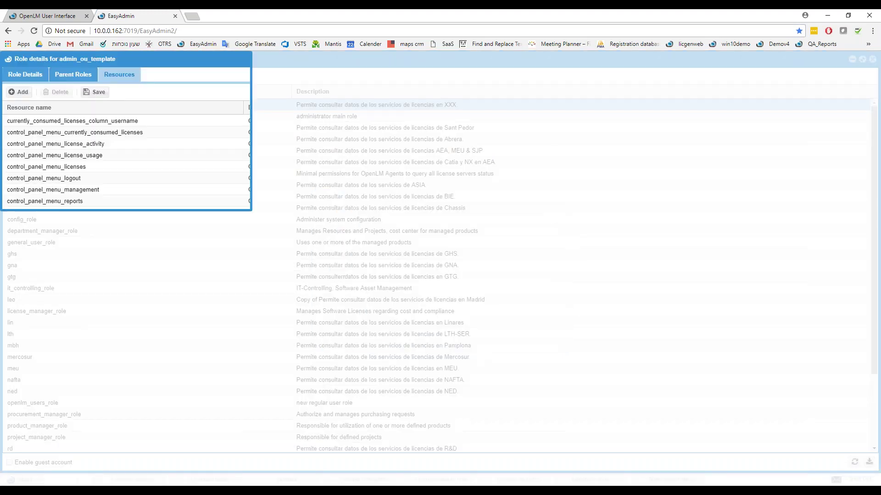
Inspect the permissions for license utilization, server_SPINFIRE-AEA and server_AUTODESK-SMA, and close the role details and roles list without saving
click(472, 281)
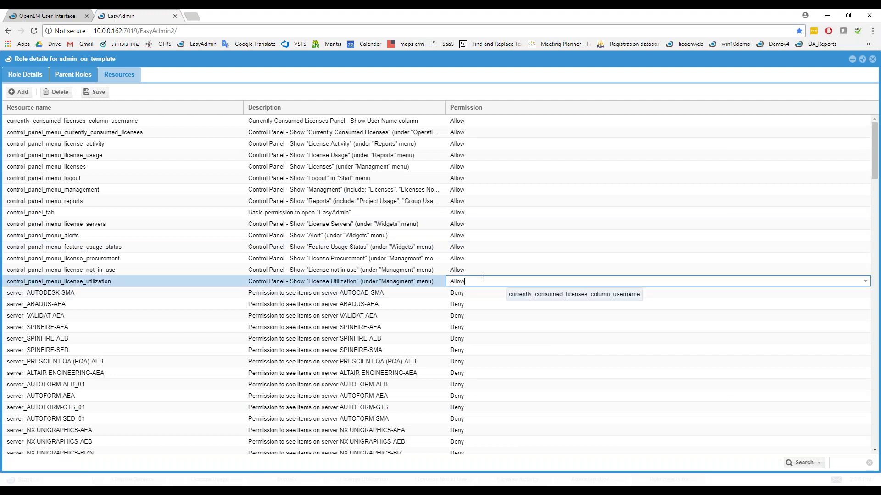
click(110, 281)
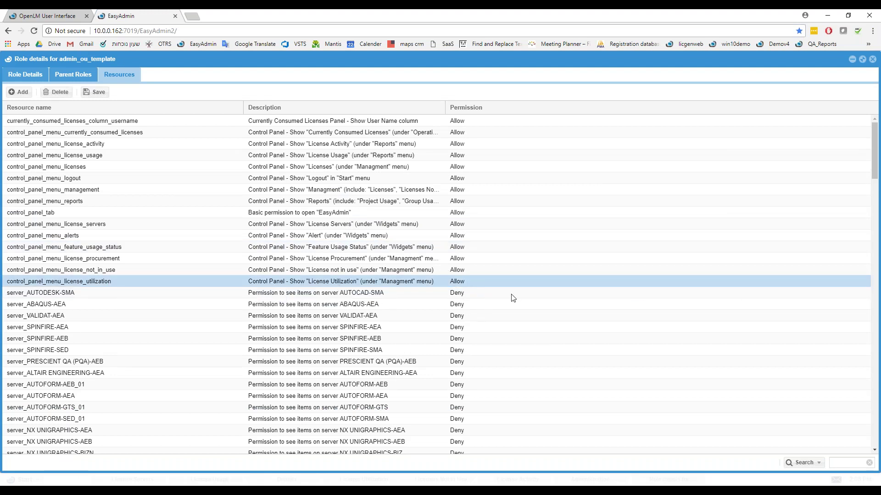
click(499, 329)
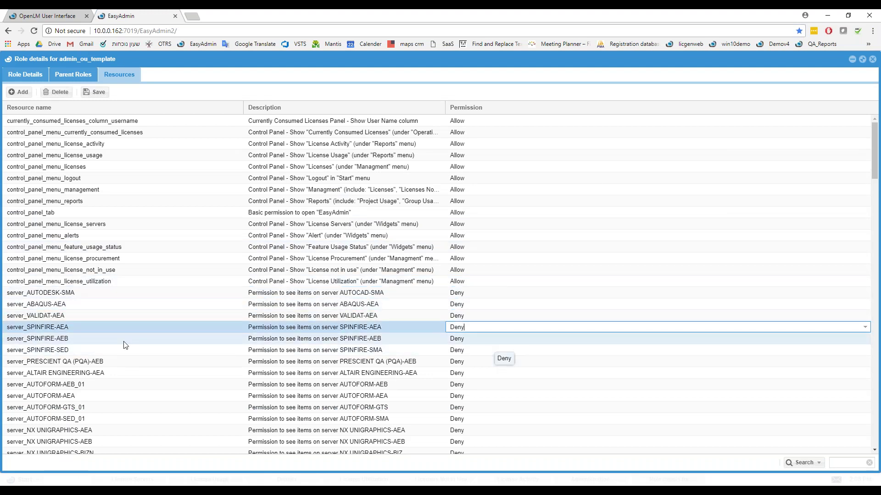
click(51, 295)
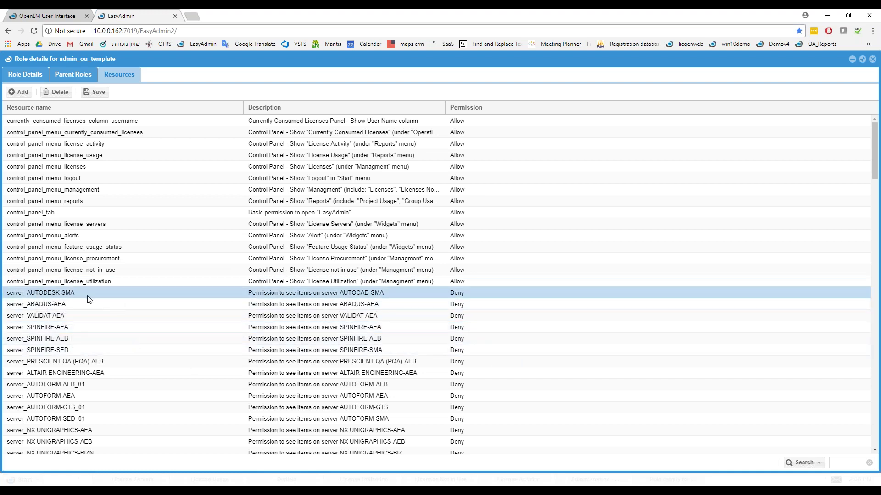
click(458, 293)
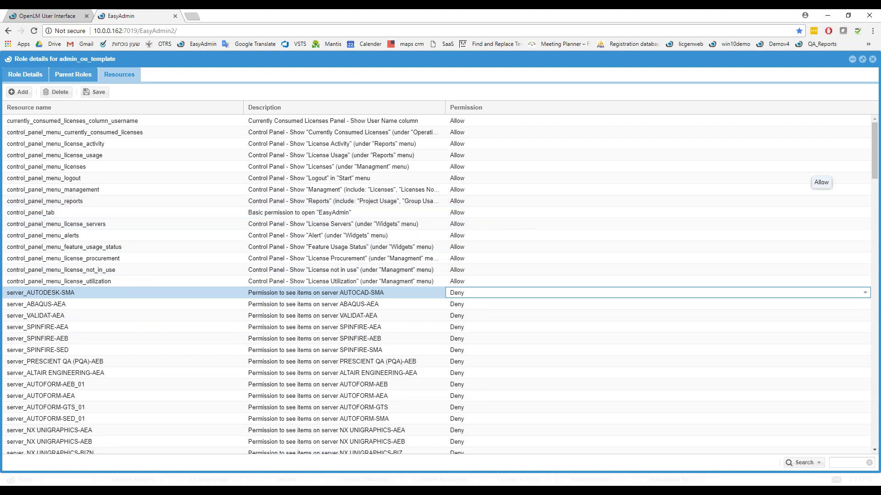
click(872, 60)
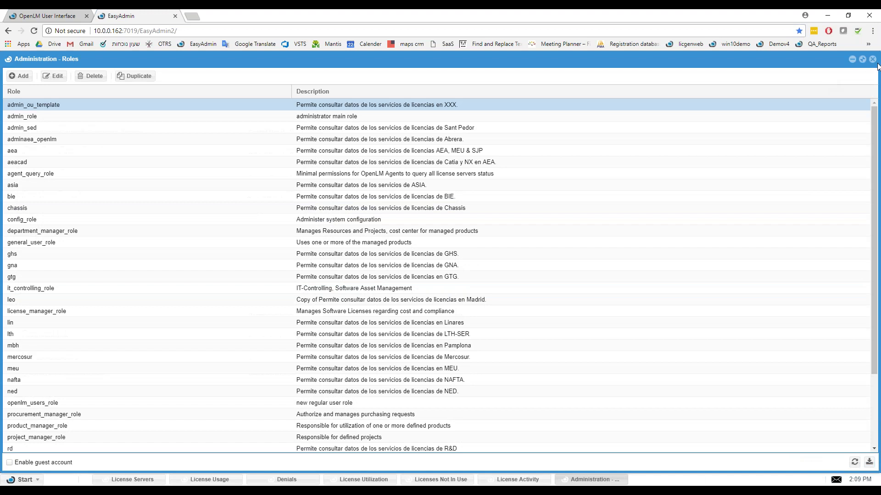
click(872, 60)
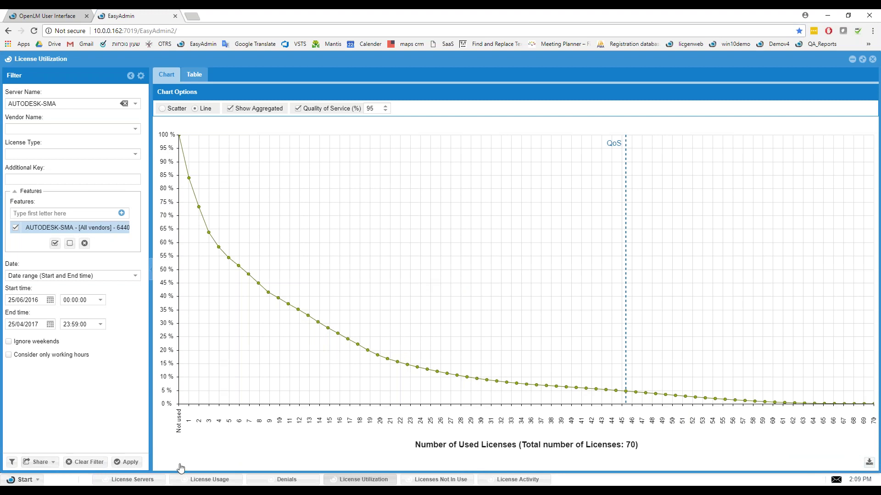
On the demov4 EasyAdmin page, open Options Files Management and preview the In-house Autodesk adskflex options file
click(41, 13)
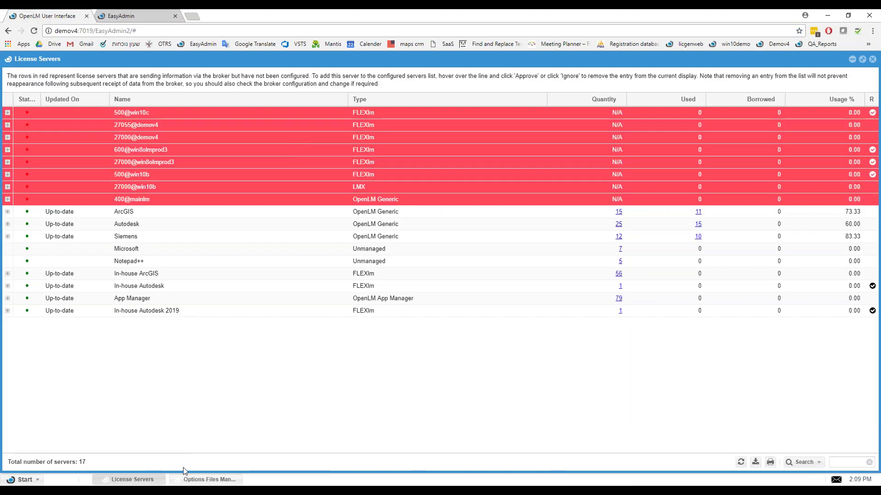
click(191, 479)
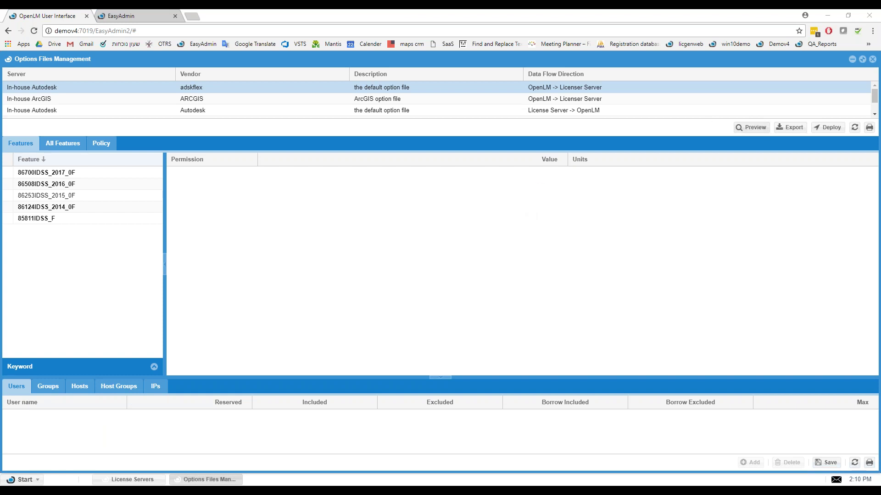
click(744, 129)
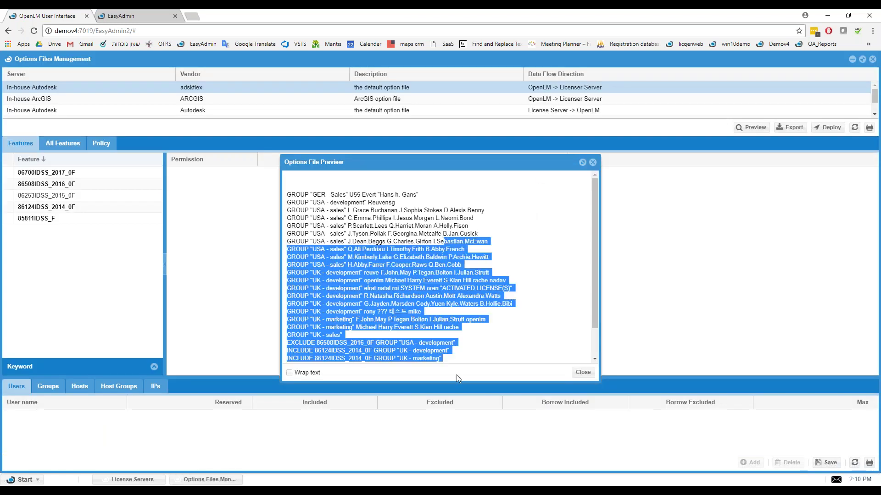
Read through the group definitions and the EXCLUDE, INCLUDE and EXCLUDE_BORROW rules in the options file preview
scroll(446, 301, down, 5)
scroll(446, 302, up, 2)
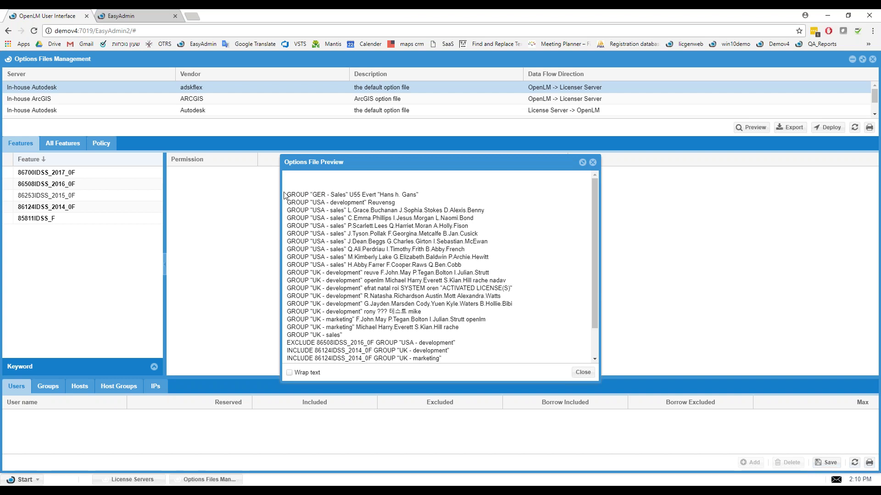
drag(287, 192, 475, 334)
click(475, 335)
scroll(466, 325, down, 1)
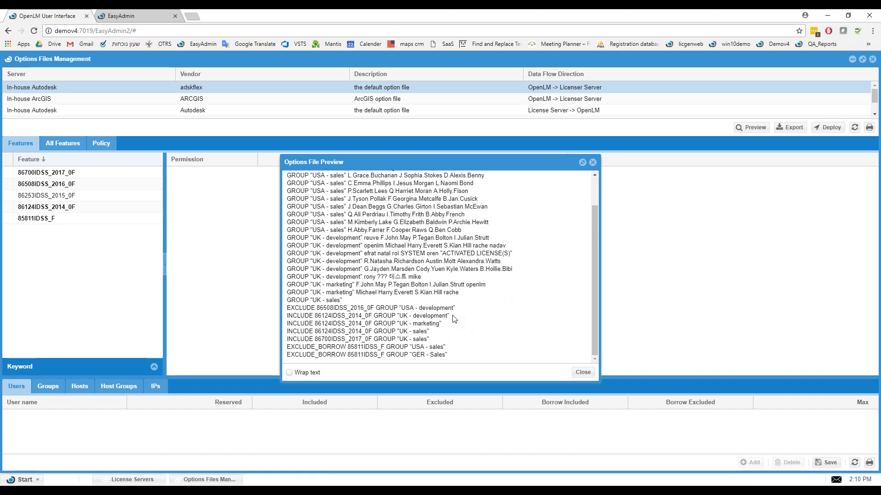
scroll(340, 207, up, 1)
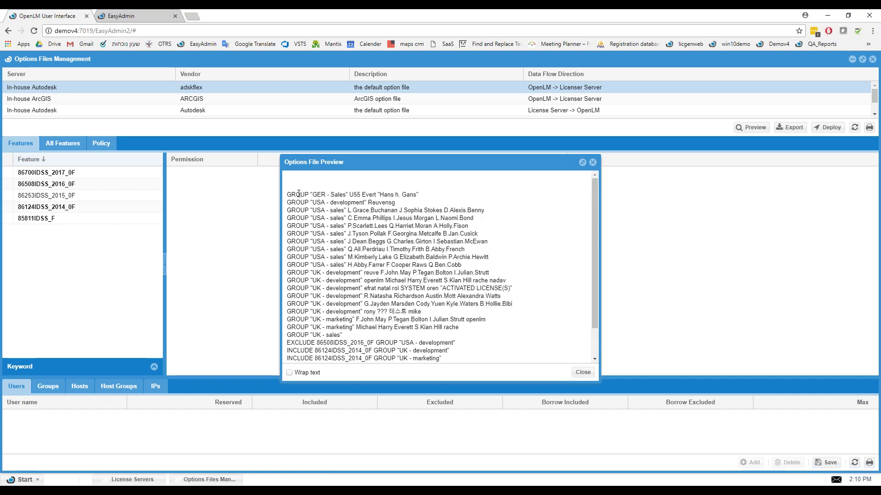
scroll(385, 267, down, 1)
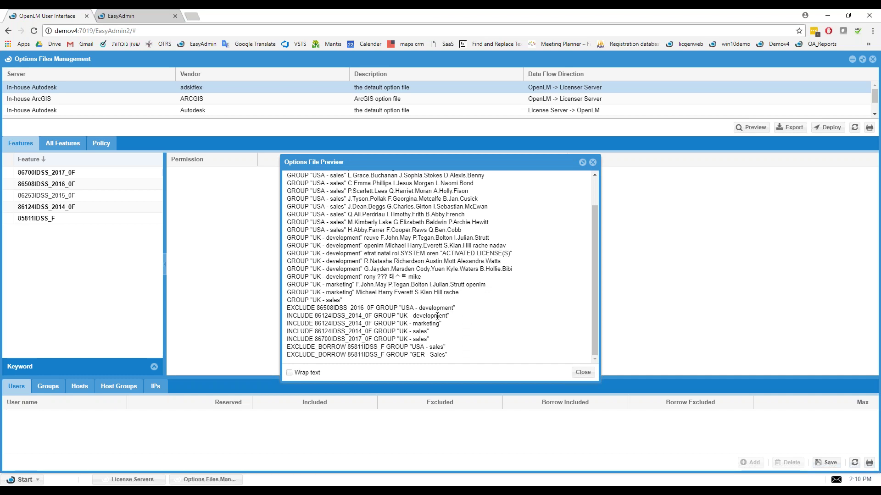
scroll(437, 316, up, 2)
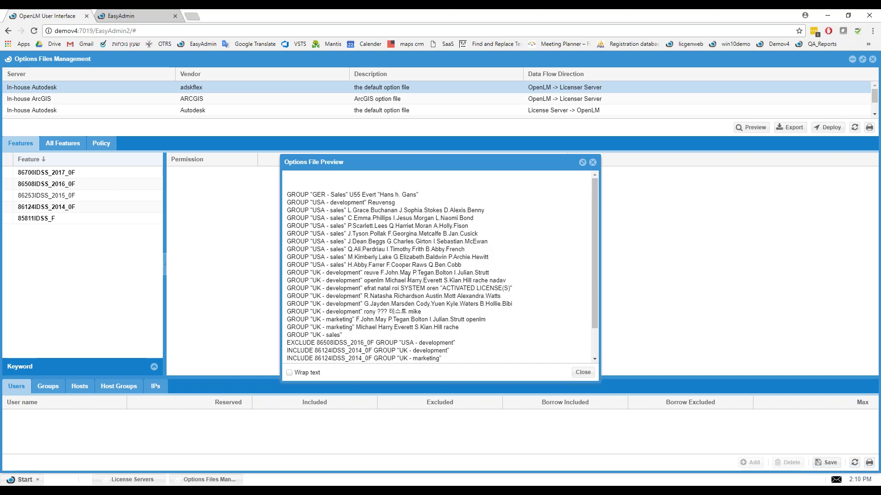
scroll(443, 273, down, 2)
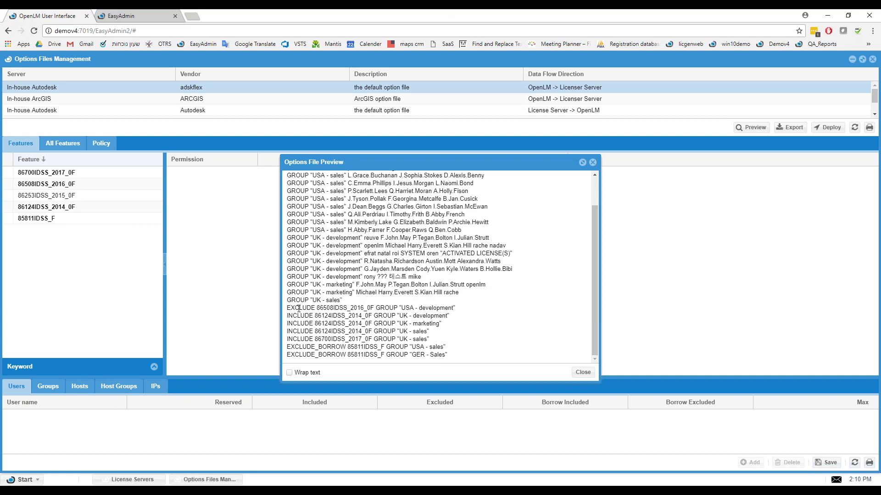
Highlight the EXCLUDE and GROUP keywords, compare the rules with the group lines they refer to, and close the preview
double_click(299, 308)
scroll(300, 309, up, 1)
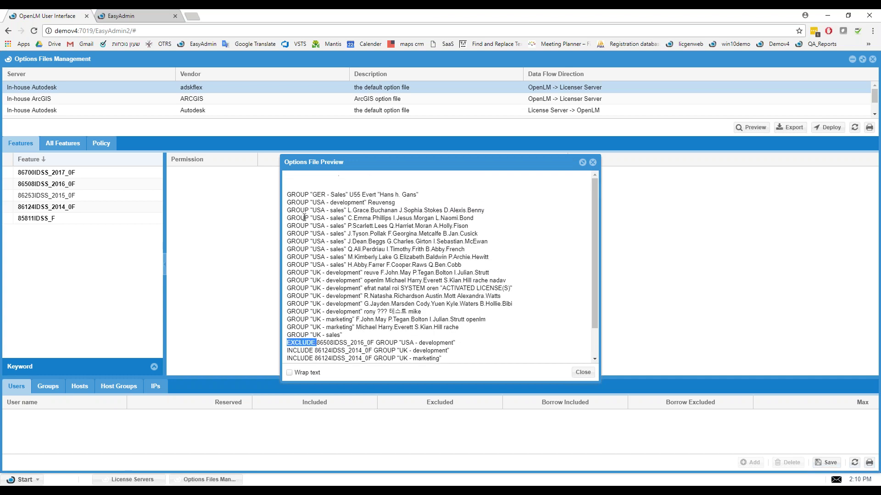
double_click(304, 217)
scroll(384, 301, down, 1)
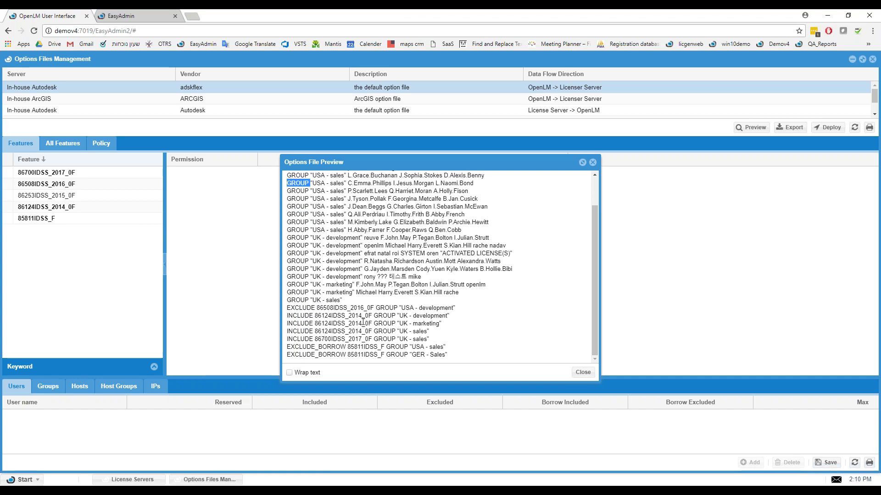
scroll(362, 322, up, 1)
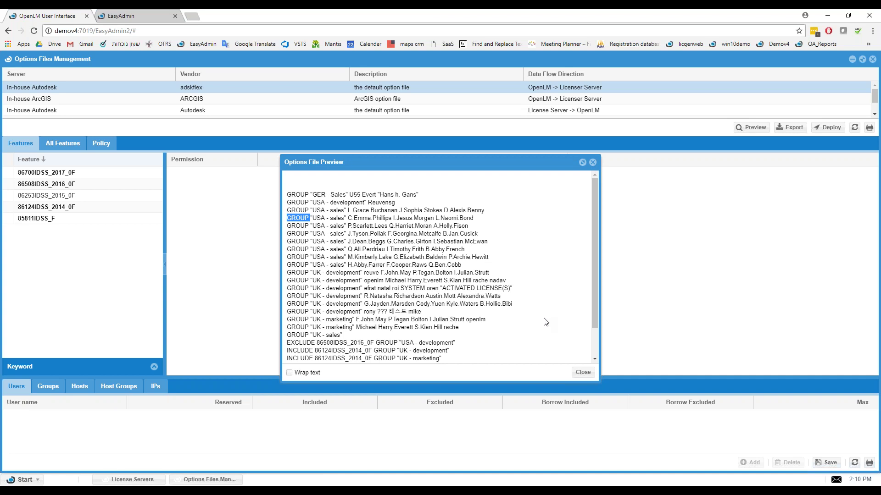
scroll(439, 291, down, 1)
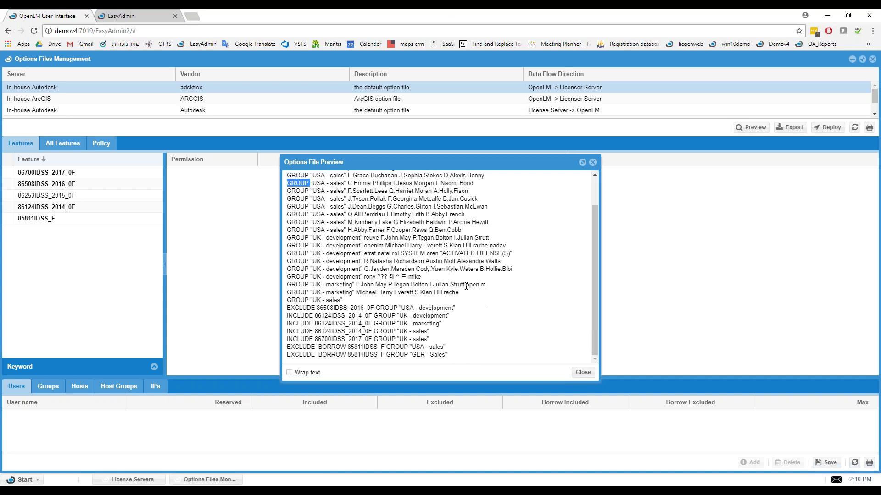
scroll(438, 291, up, 1)
drag(288, 174, 462, 357)
click(462, 353)
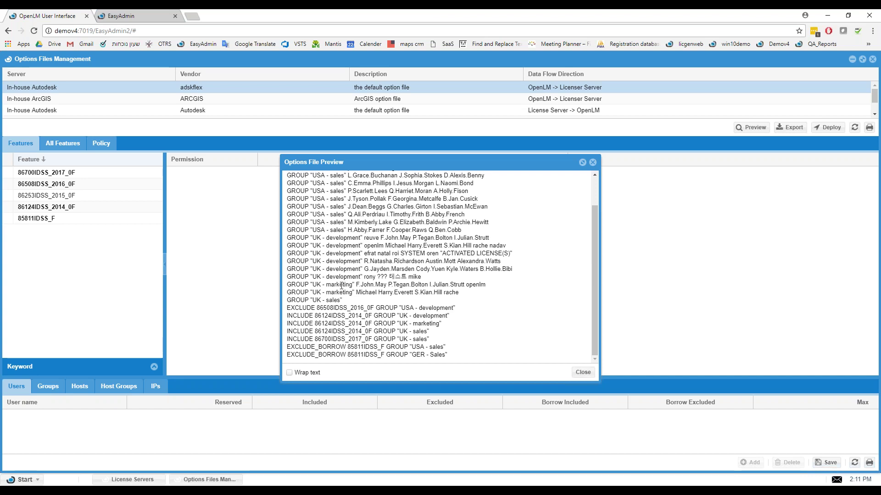
scroll(327, 254, up, 2)
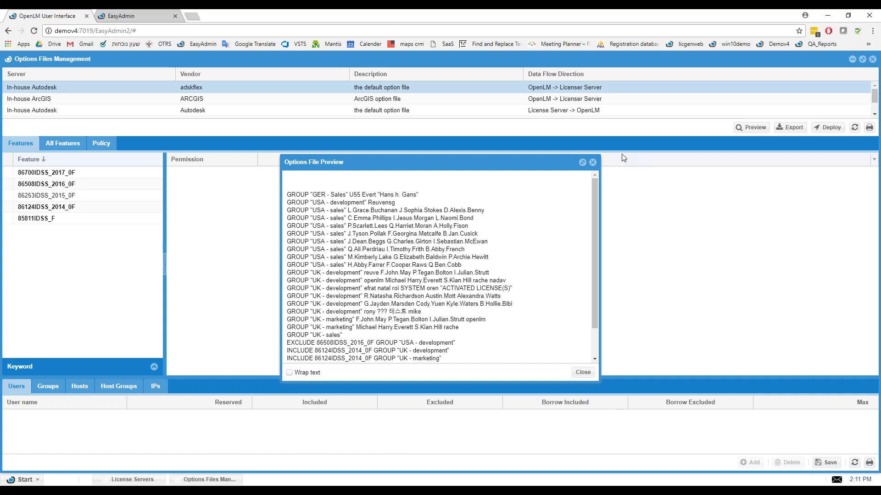
click(593, 162)
View feature 86253IDSS_2015_0F of In-house Autodesk, and display the permissions of the Grid feature of In-house ArcGIS
click(69, 196)
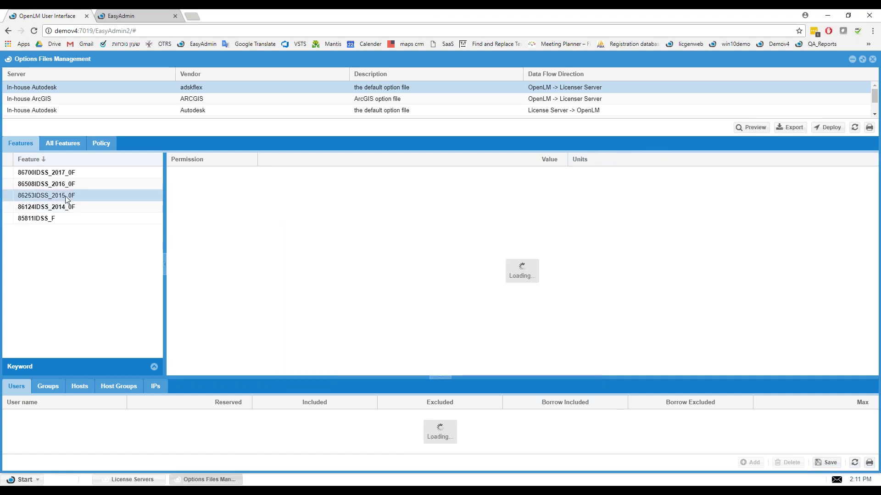
click(92, 99)
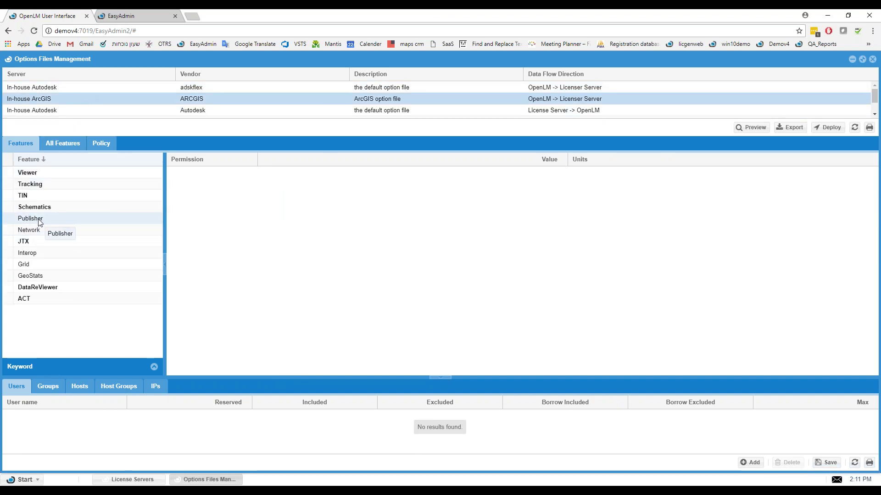
click(32, 264)
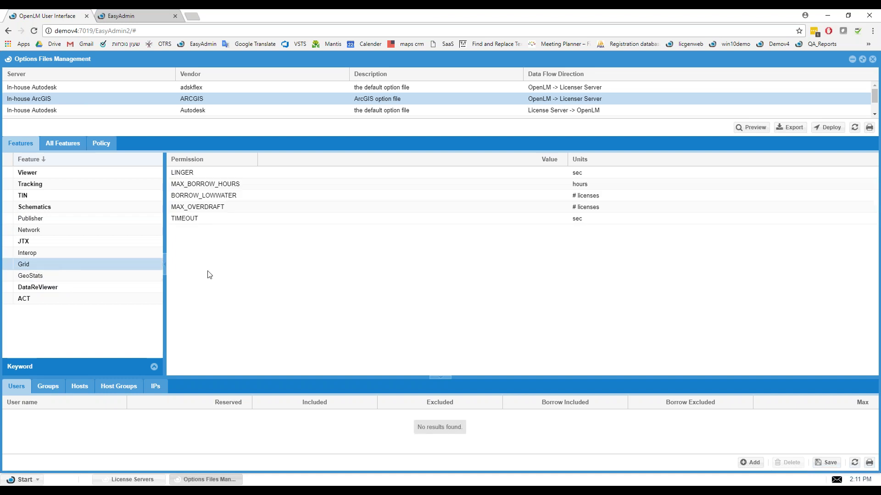
Find the groups matching USA and add the USA - Server group to the Grid feature of In-house ArcGIS
click(48, 386)
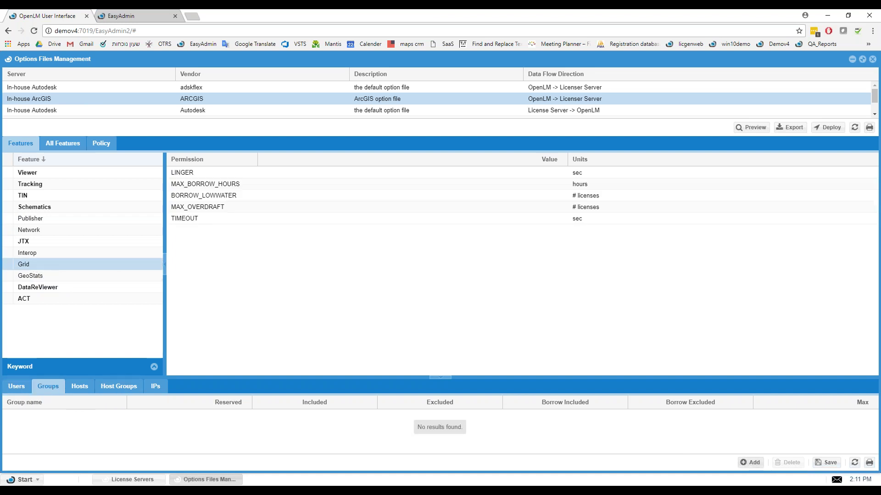
click(744, 465)
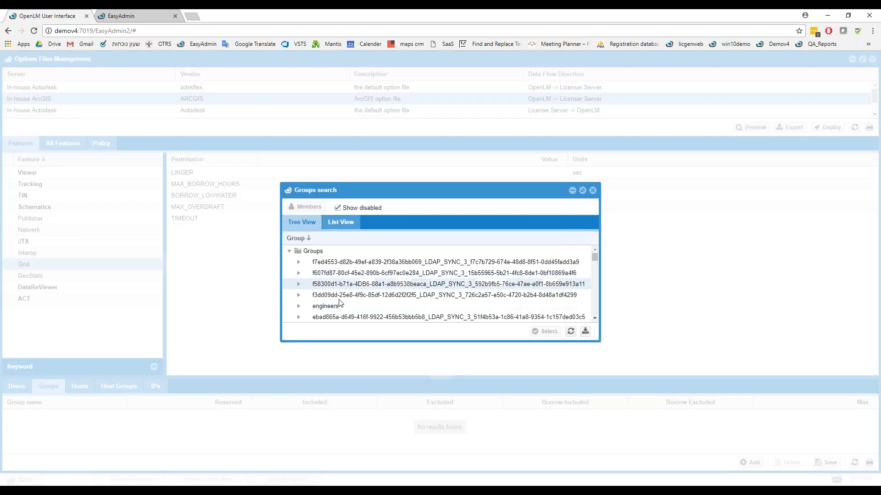
click(339, 223)
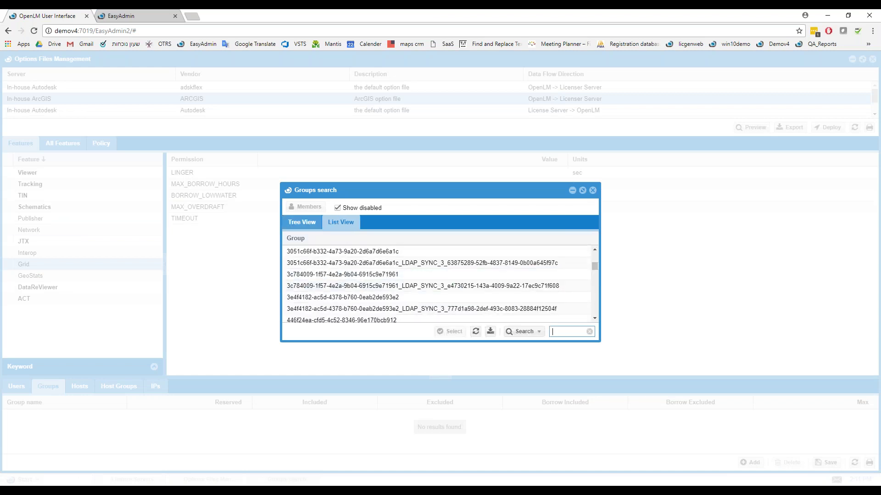
text(USA)
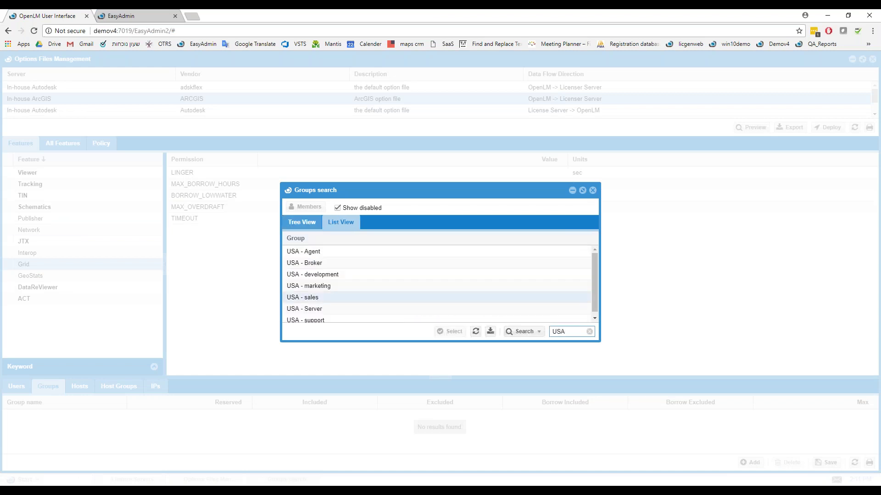
click(318, 309)
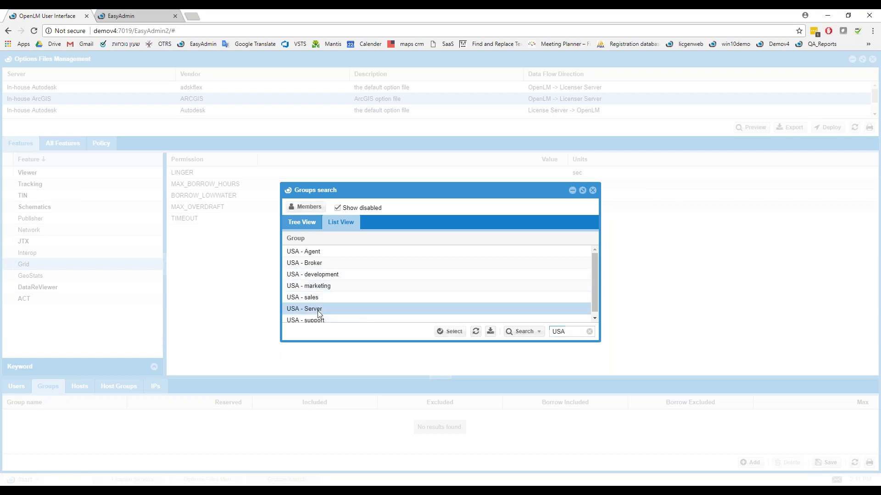
click(451, 331)
Mark the USA - Server group as Included for the Grid feature and save the feature details
click(284, 417)
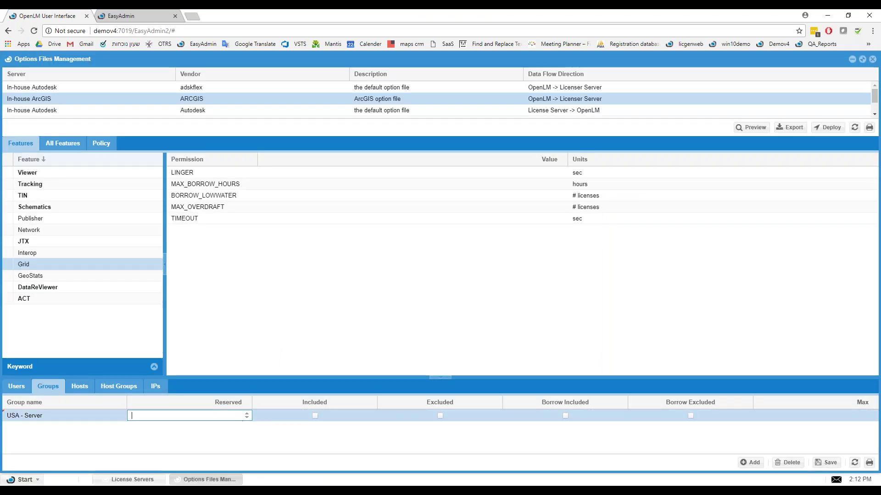
click(315, 416)
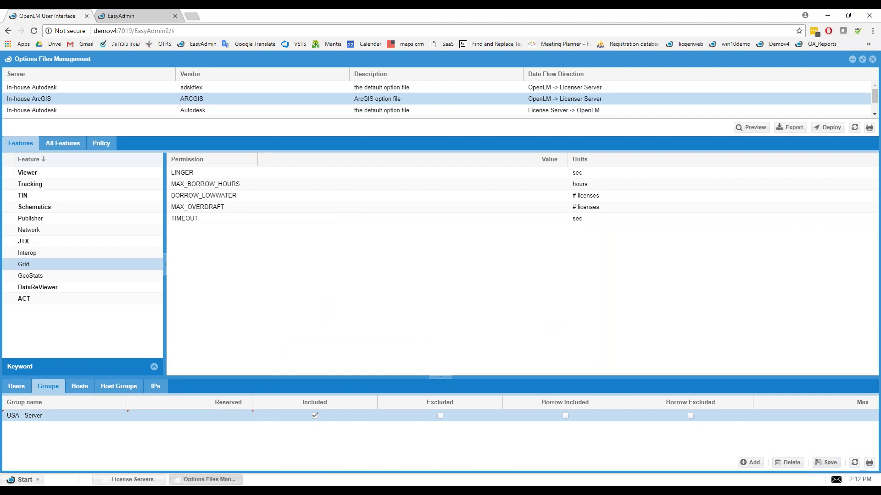
click(826, 462)
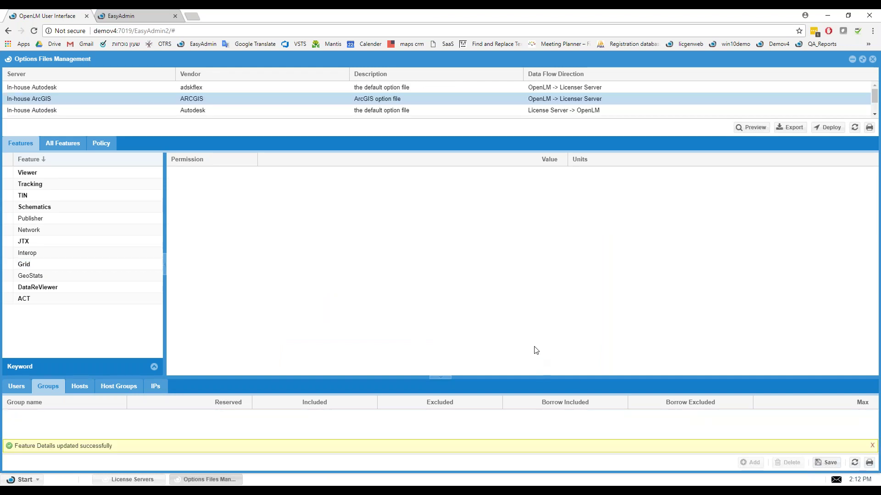
Preview the ArcGIS options file, examine the INCLUDE rule for Grid and the USA - Server group, and close the preview
click(750, 128)
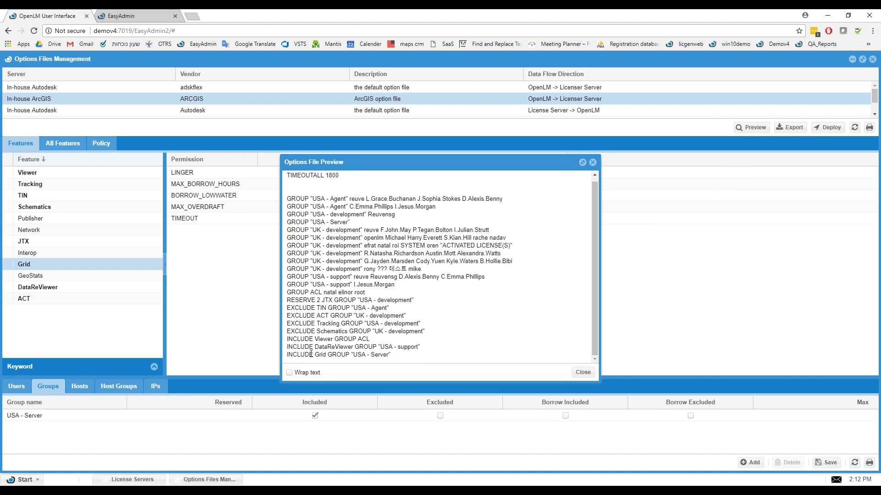
drag(287, 355, 326, 353)
click(327, 354)
double_click(320, 355)
click(321, 354)
drag(349, 355, 392, 354)
click(415, 340)
scroll(552, 240, up, 1)
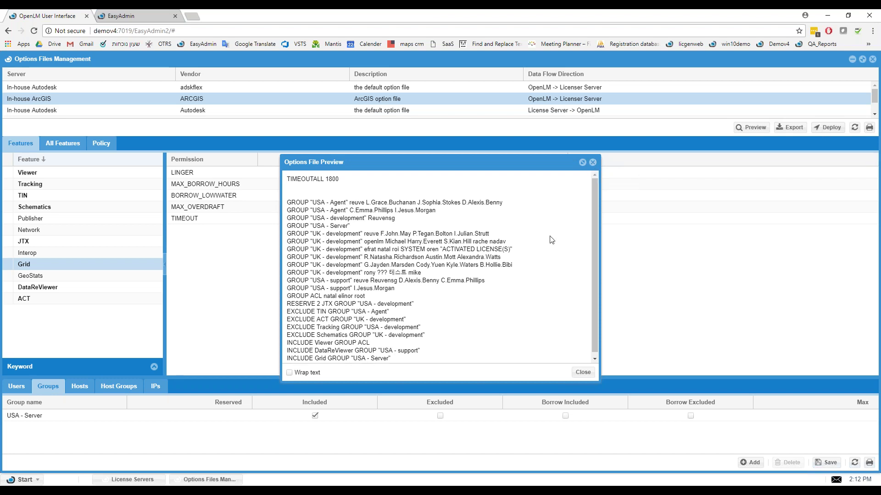
click(592, 163)
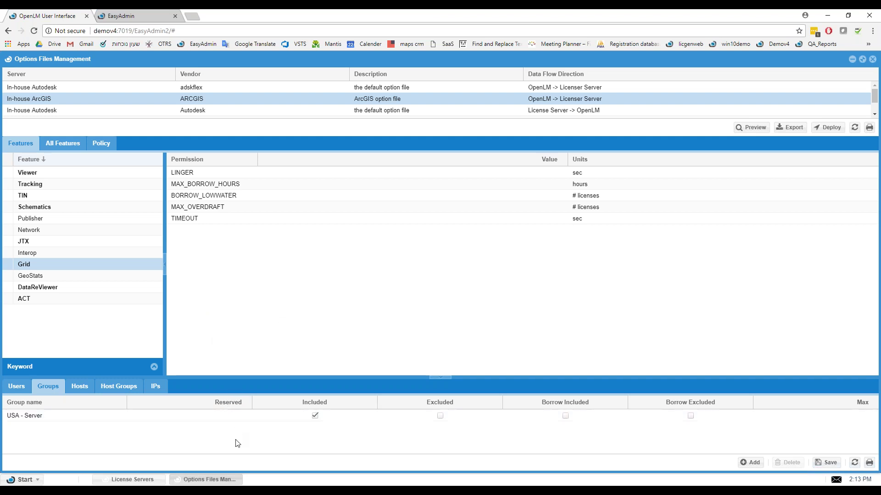
Switch to the demov4 remote desktop, open the OpenLM Agent's License Usage Information and look through the license list
mouse_move(214, 490)
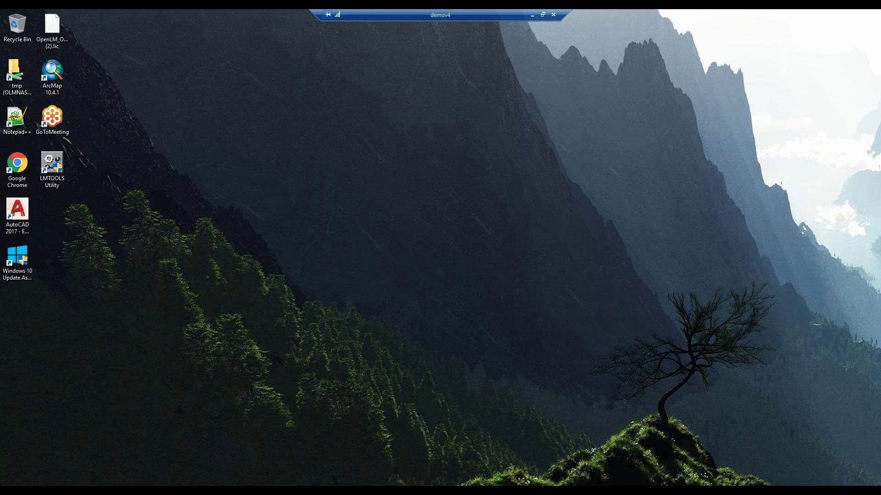
right_click(747, 486)
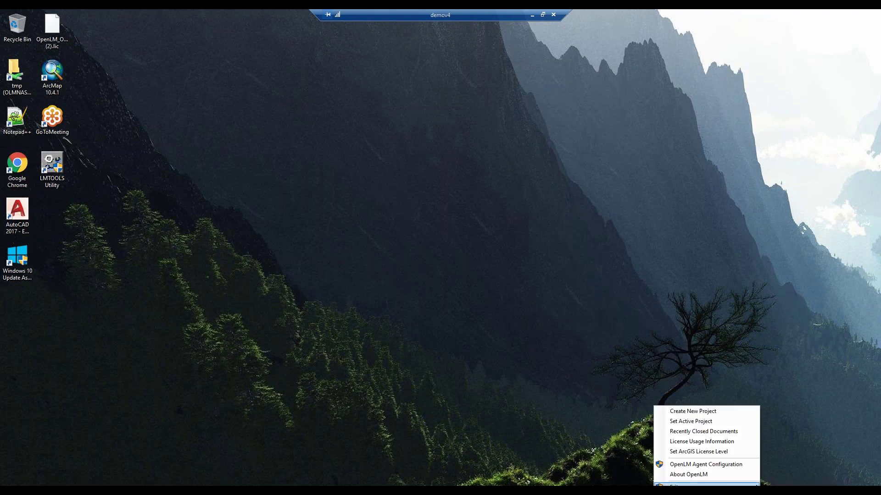
click(715, 443)
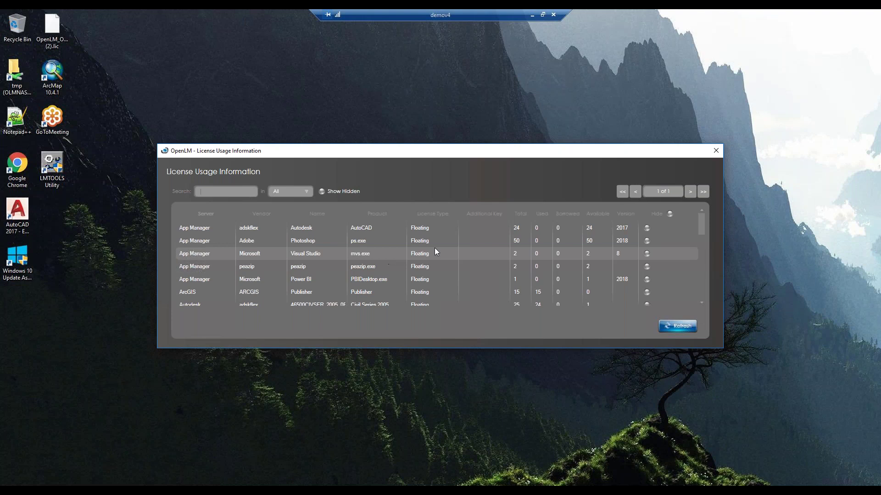
scroll(414, 286, down, 2)
scroll(414, 285, up, 2)
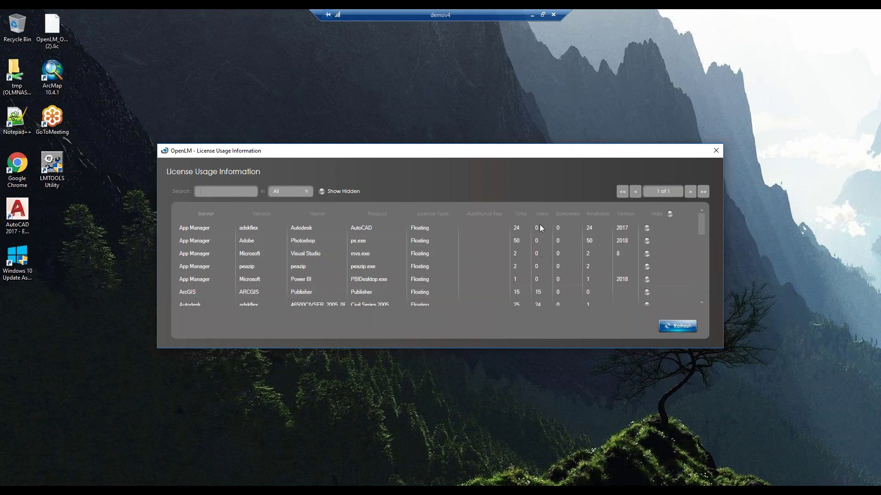
Display the users of the Publisher license on server ArcGIS, look through them, and close the usage information
click(538, 295)
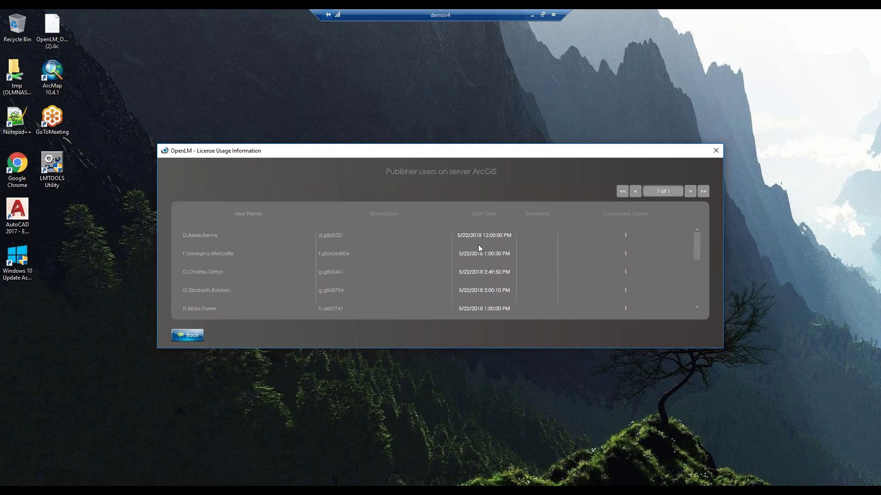
scroll(477, 257, down, 2)
scroll(472, 266, up, 3)
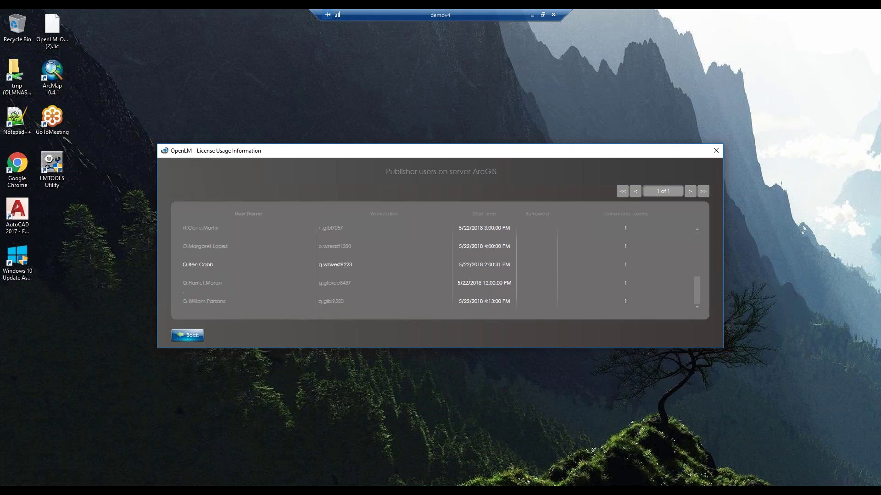
click(715, 151)
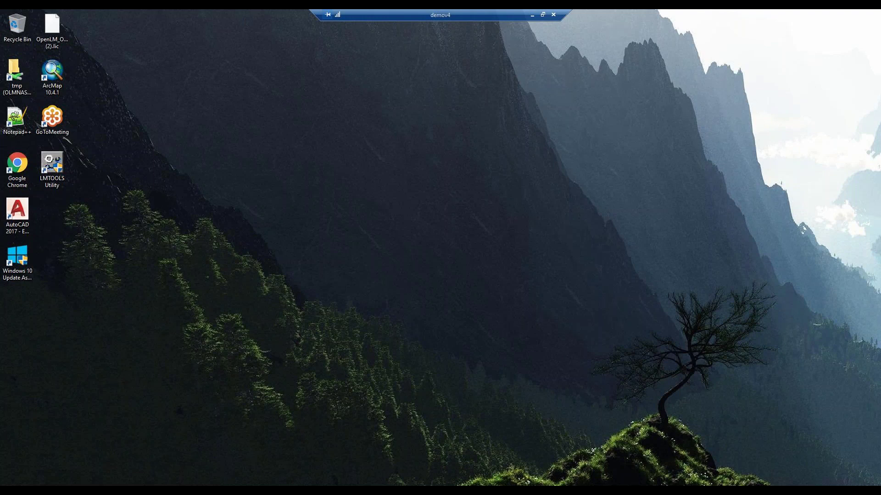
Reopen License Usage Information from the OpenLM Agent, check the floating license usage, and close it
right_click(741, 481)
click(730, 447)
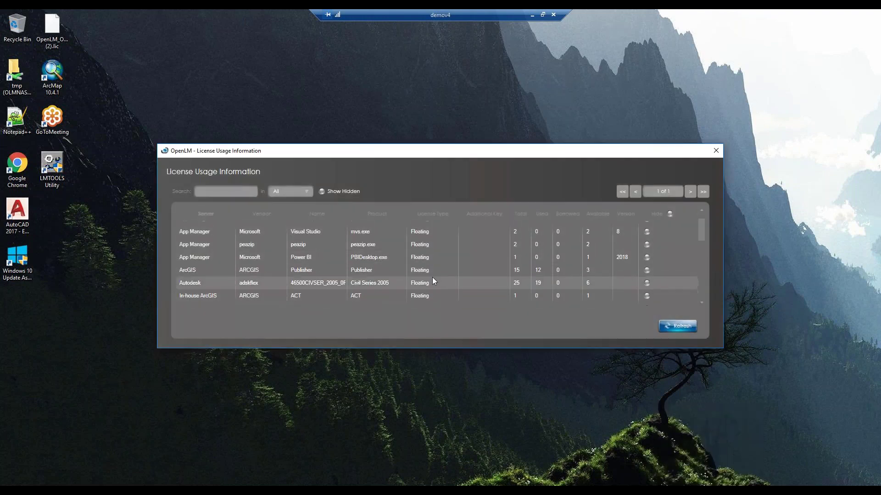
click(716, 150)
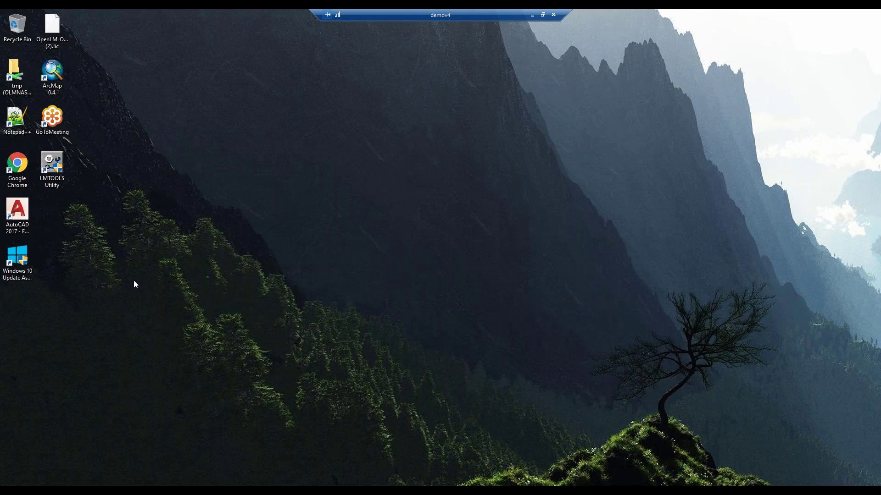
Launch AutoCAD 2017 on the demov4 desktop, minimize it, and switch to the License Servers list in EasyAdmin
double_click(17, 210)
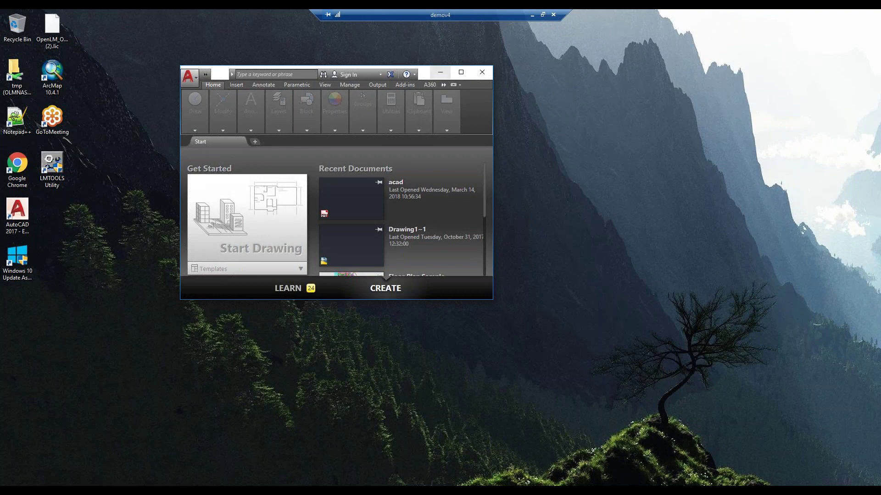
click(438, 74)
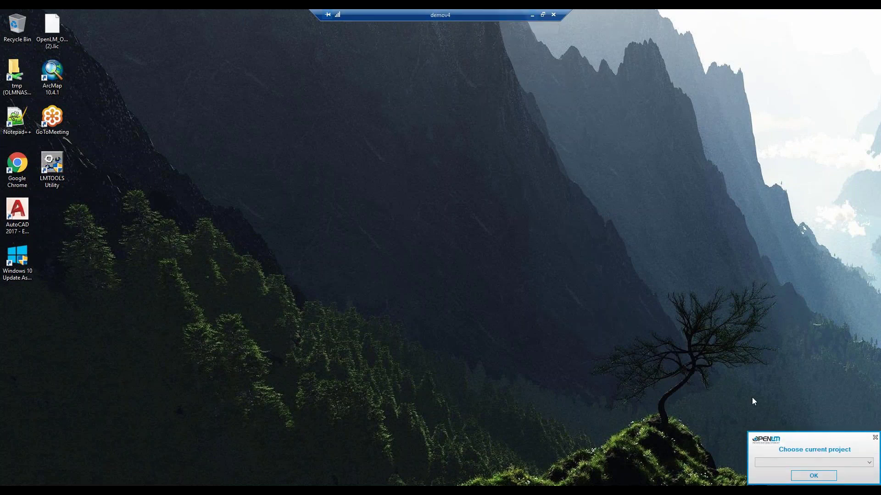
click(532, 14)
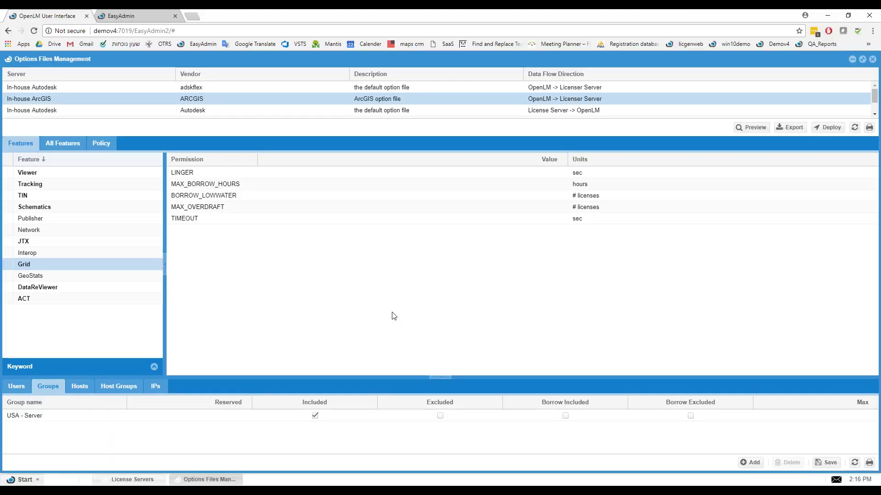
click(110, 481)
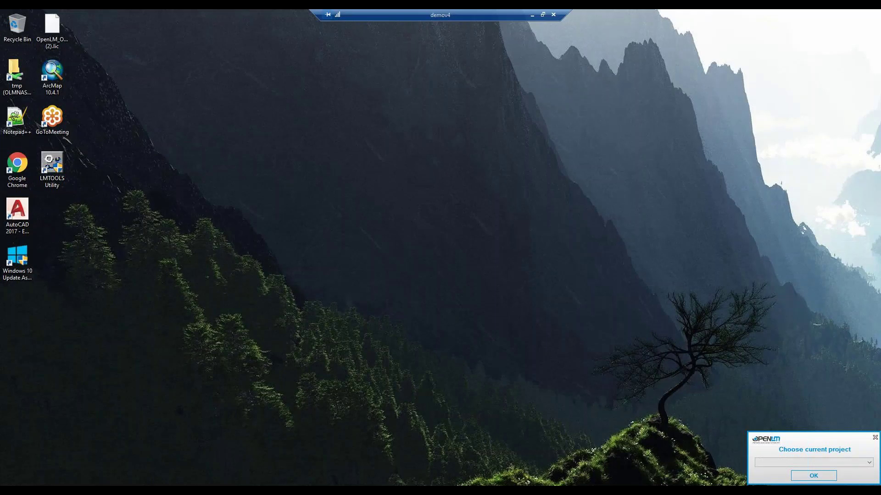
Choose the current project in the OpenLM project prompt on the demov4 desktop and confirm it
click(868, 462)
click(825, 472)
click(813, 476)
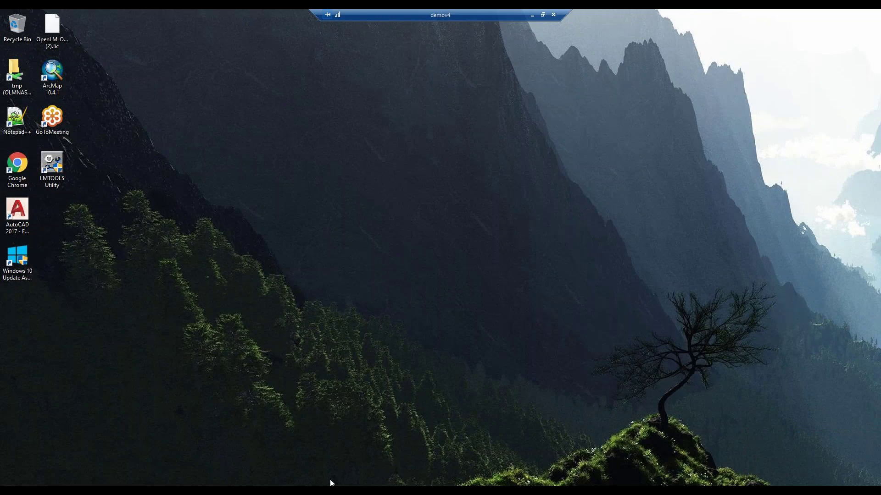
Back in EasyAdmin, refresh the License Servers list and display In-house Autodesk's currently consumed licenses, including their idle-time details
click(532, 15)
click(740, 462)
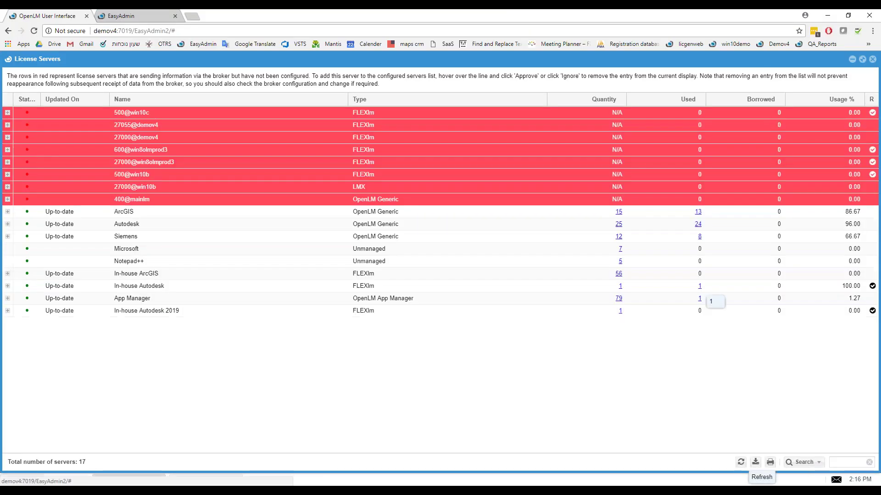
click(700, 289)
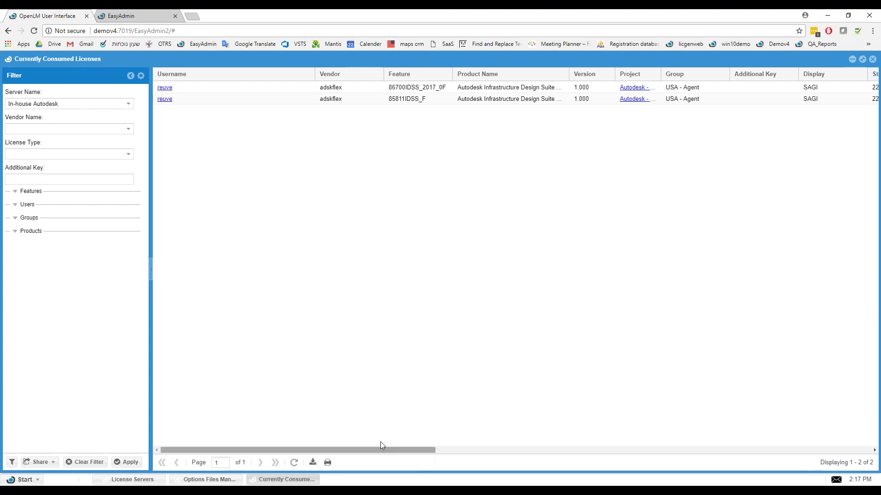
drag(391, 450, 852, 442)
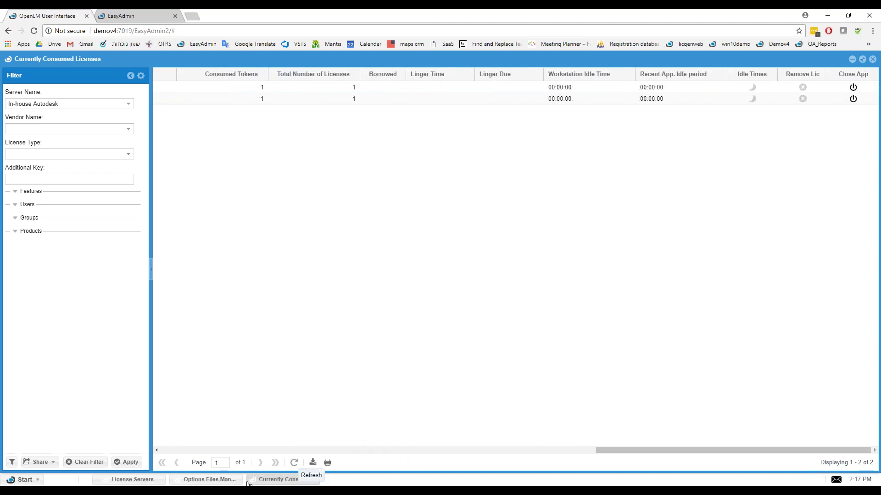
Briefly check the demov4 remote desktop, return to EasyAdmin, and refresh the currently consumed licenses to check their idle times
mouse_move(198, 484)
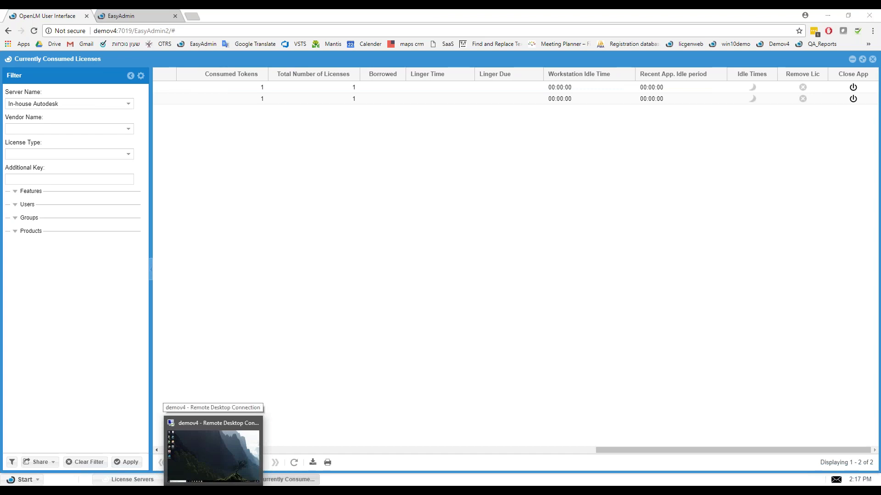
click(213, 452)
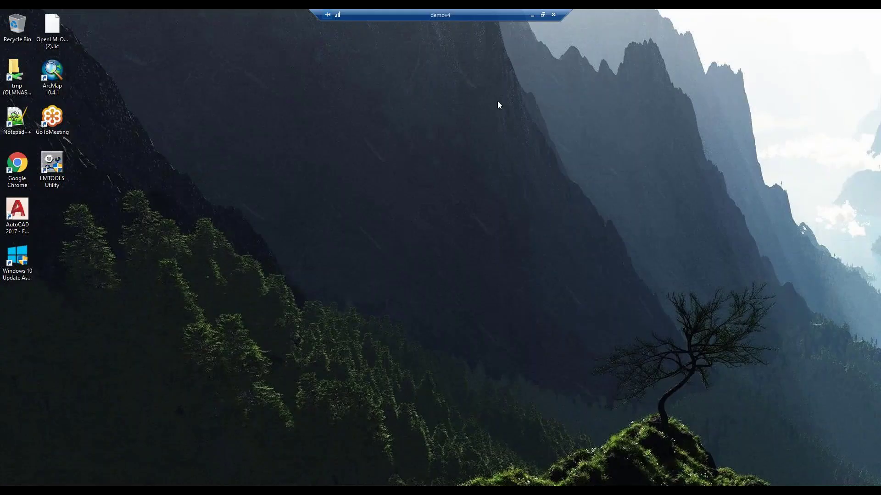
click(531, 17)
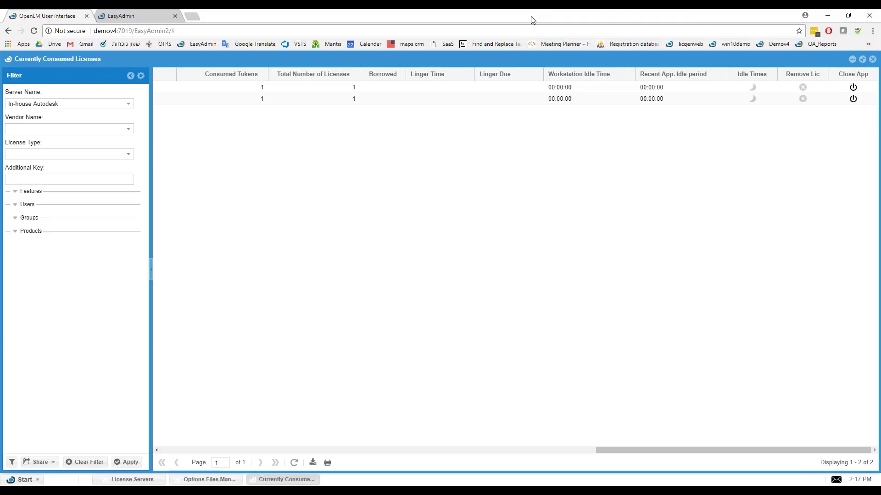
click(294, 463)
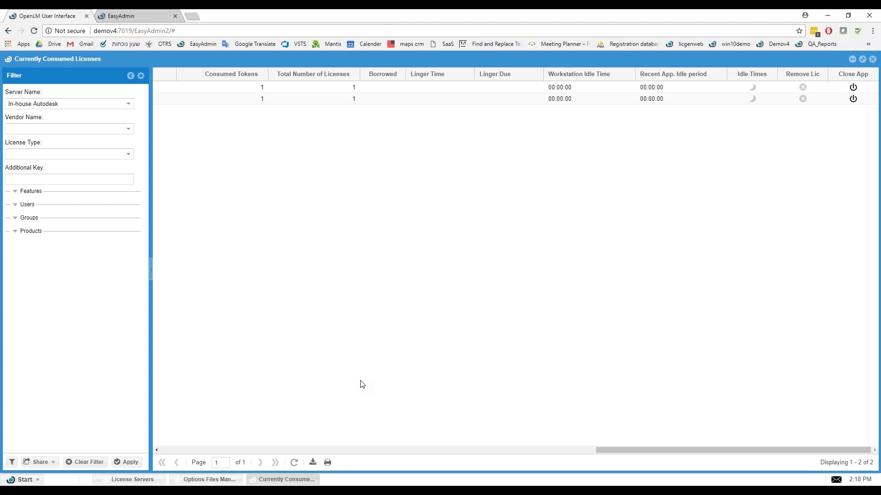
click(294, 462)
View the active/idle chart and the idle periods of the second consumed license's session, and close the session details
click(752, 99)
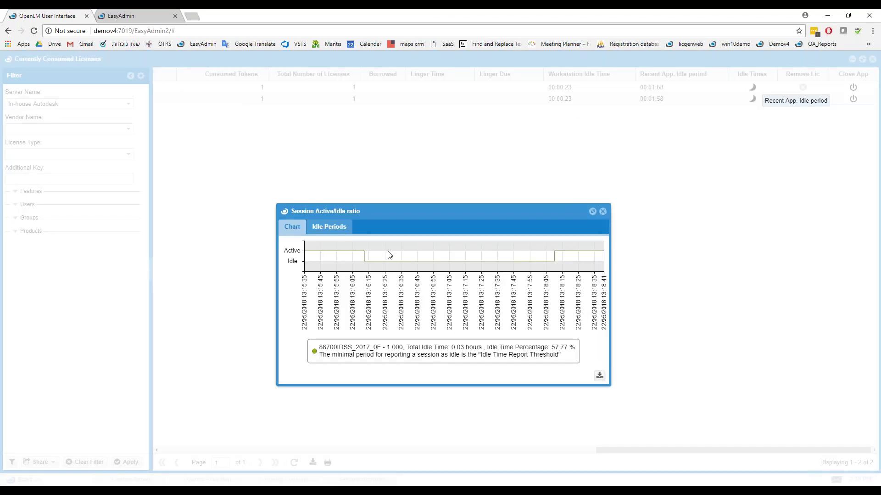
click(316, 229)
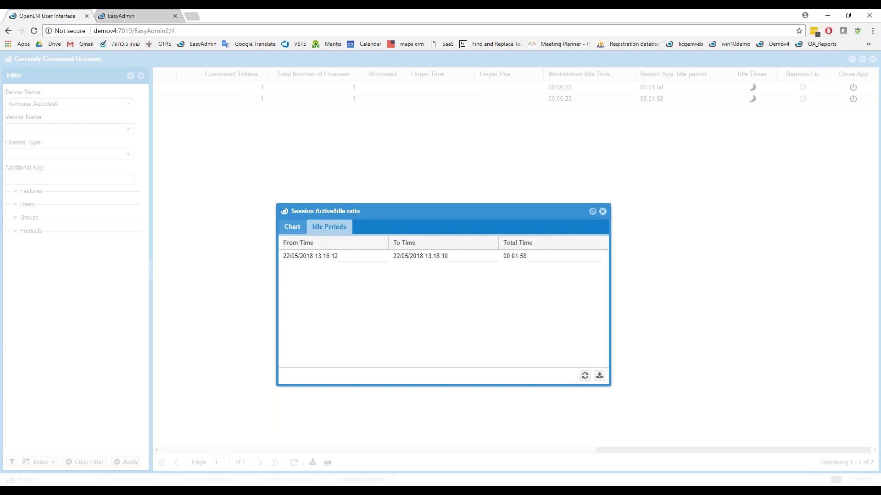
click(602, 211)
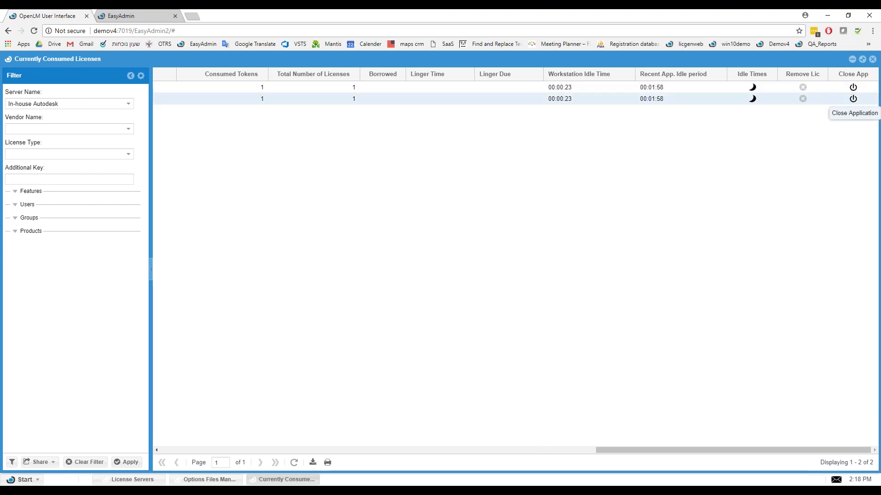
Remotely close the application holding the first consumed license, and dismiss the OpenLM notice on the demov4 desktop
click(852, 88)
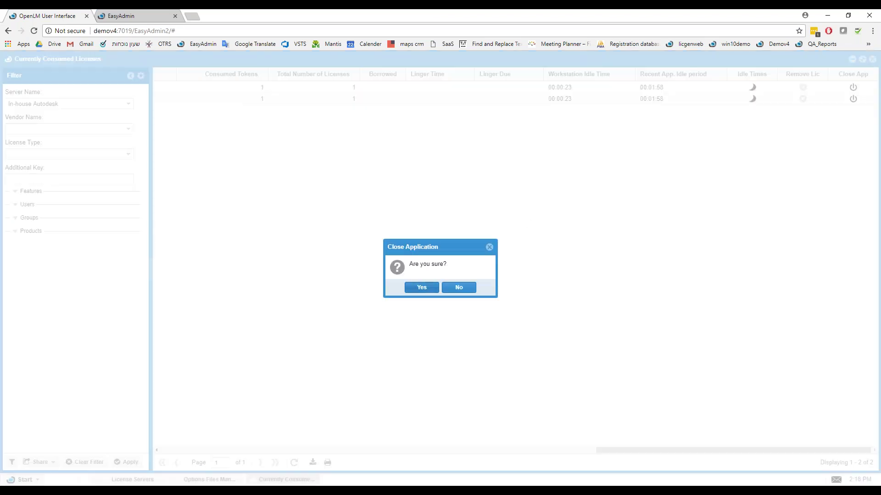
click(419, 289)
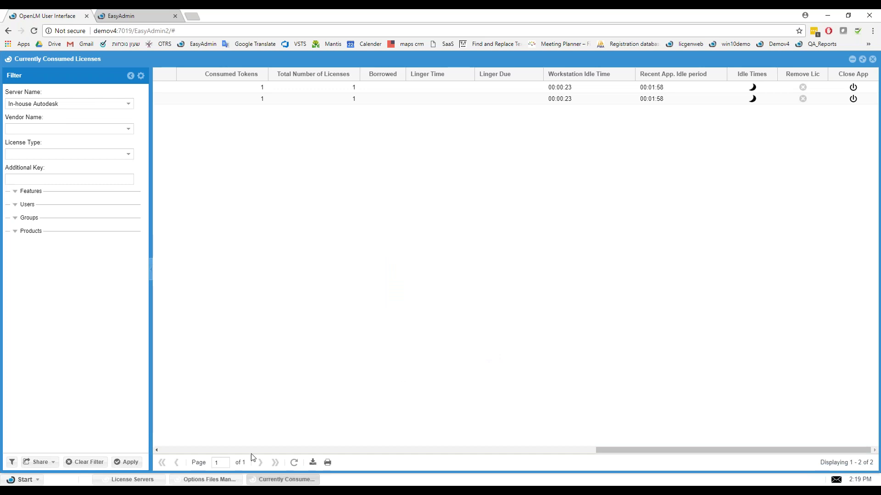
key(alt+Tab)
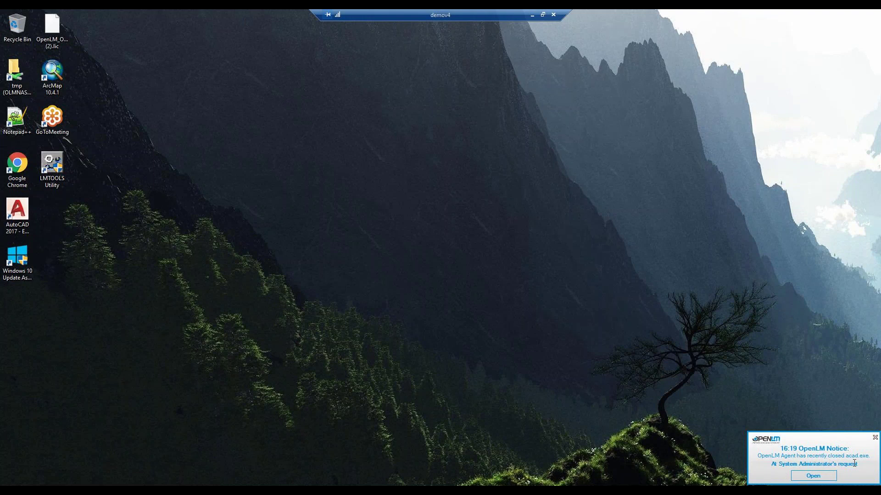
click(874, 438)
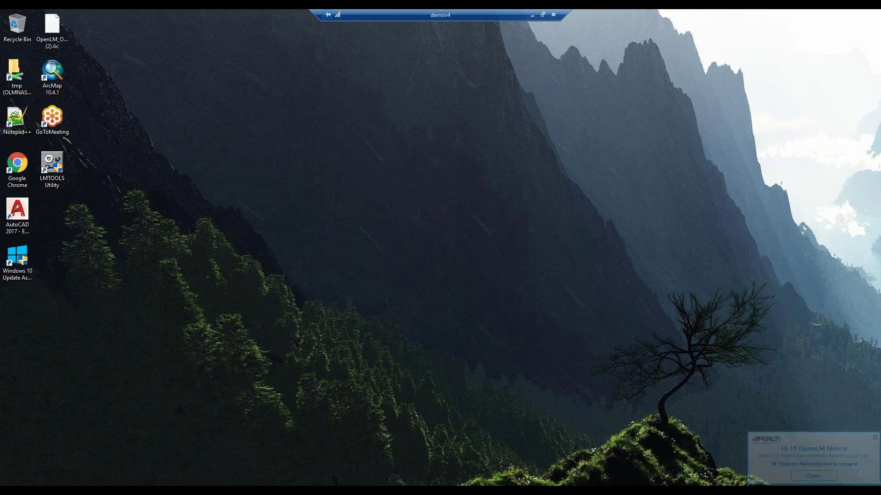
Return from the demov4 remote desktop to EasyAdmin and close the Currently Consumed Licenses window
double_click(435, 13)
double_click(430, 79)
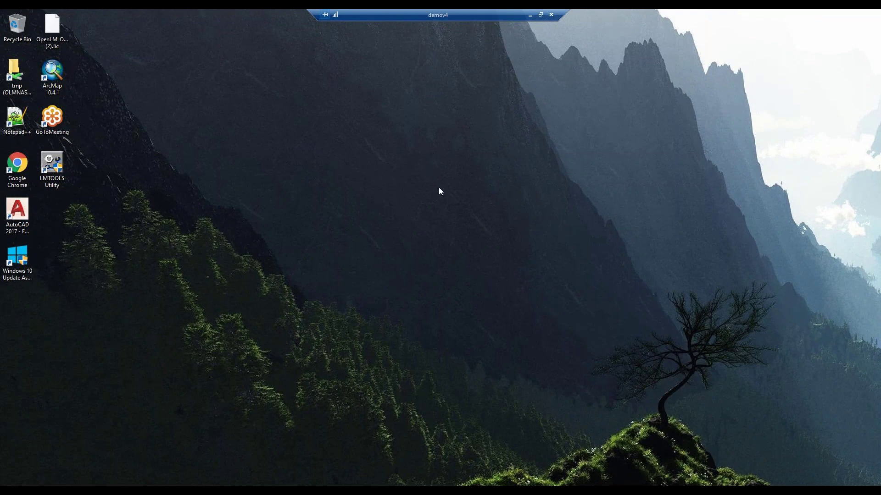
click(529, 15)
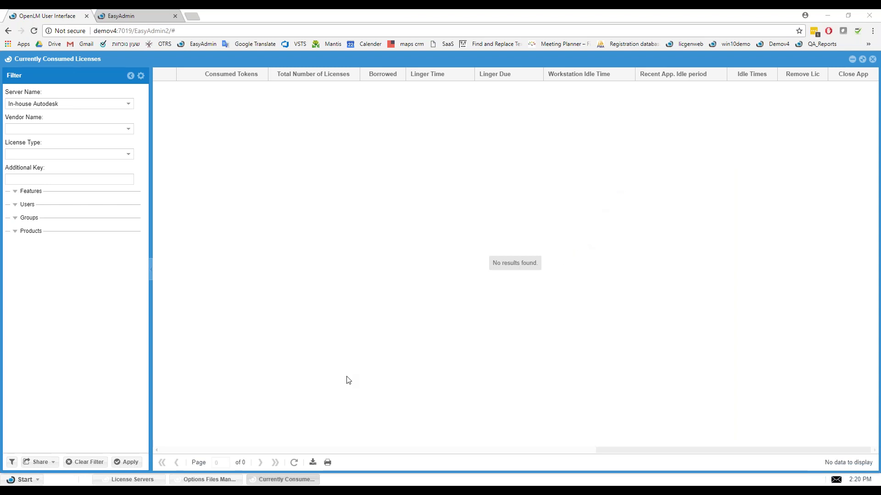
click(873, 58)
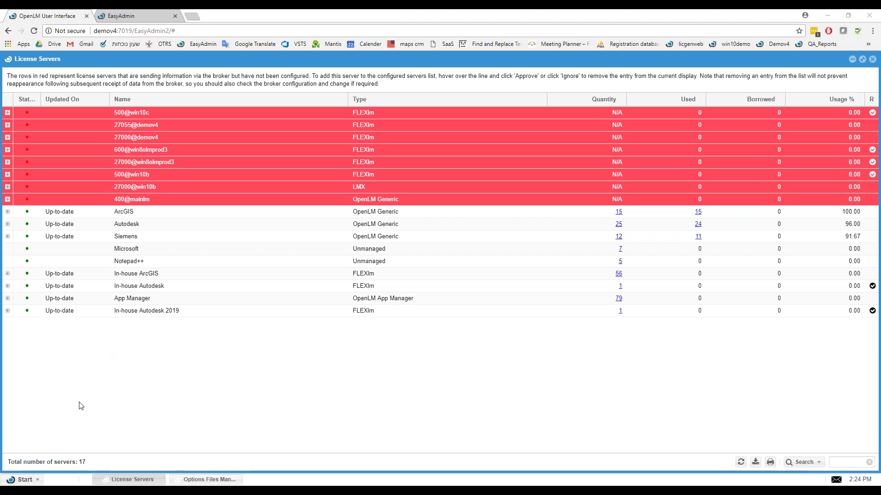
Open the OpenLM App Manager administration and review its application list, briefly selecting and deselecting the Photoshop entry
click(23, 479)
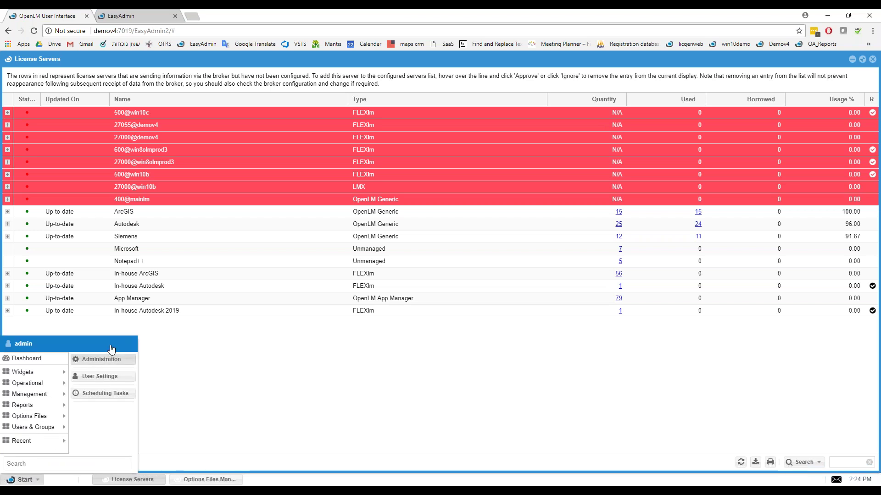
click(101, 360)
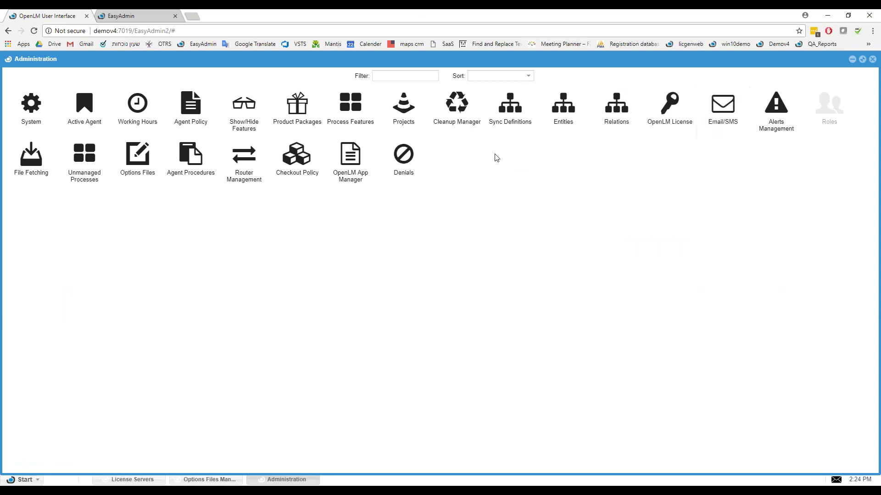
click(350, 161)
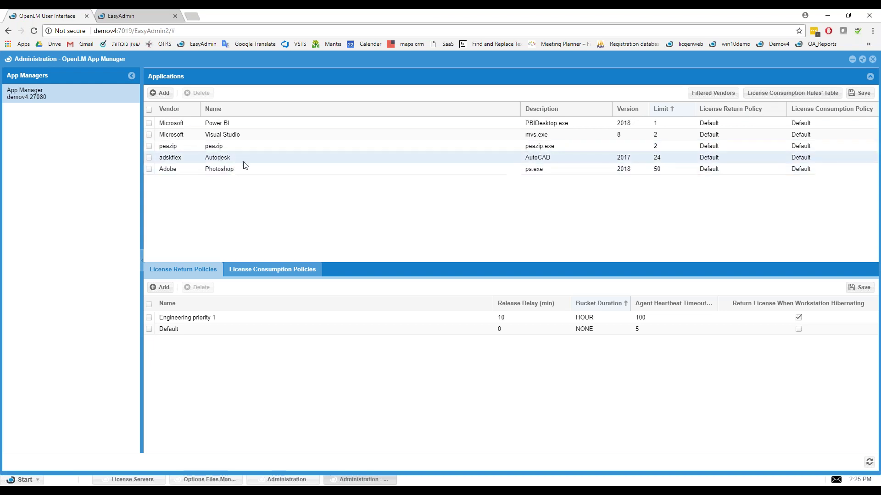
click(227, 171)
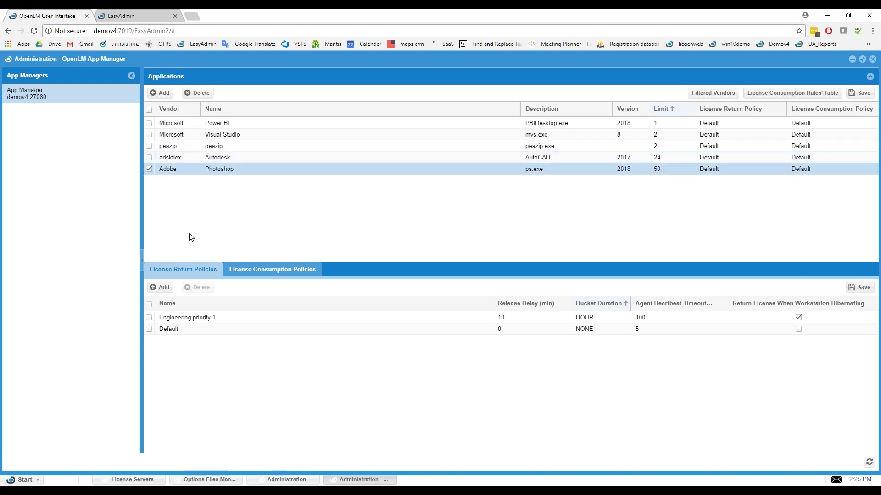
click(156, 169)
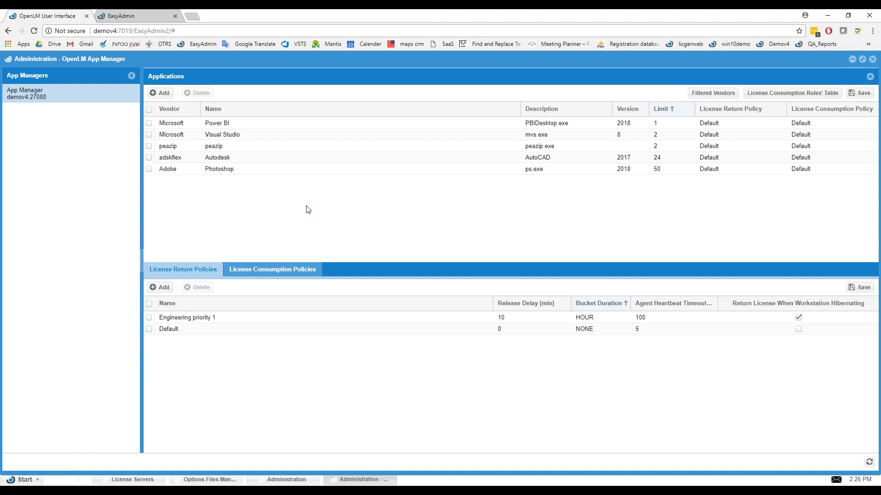
Open the License Consumption Rules' Table maximized, set the Normal USA working hours rule's action to Deny, and save it
click(787, 93)
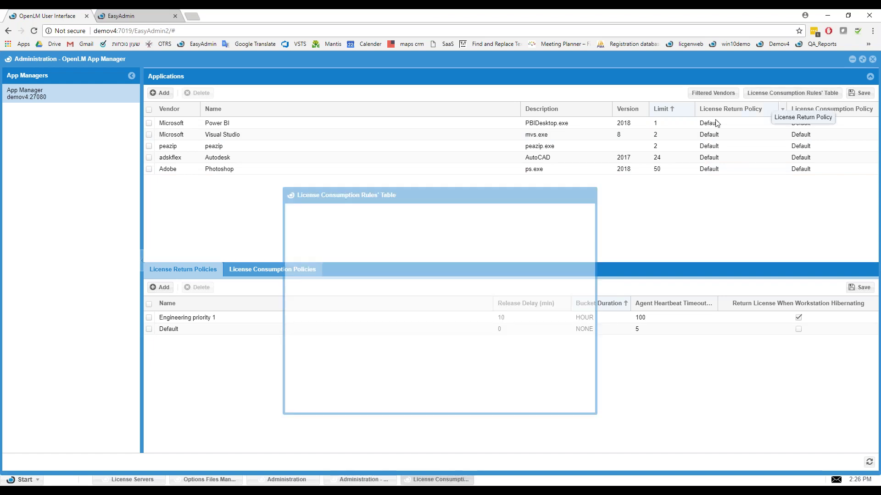
click(409, 58)
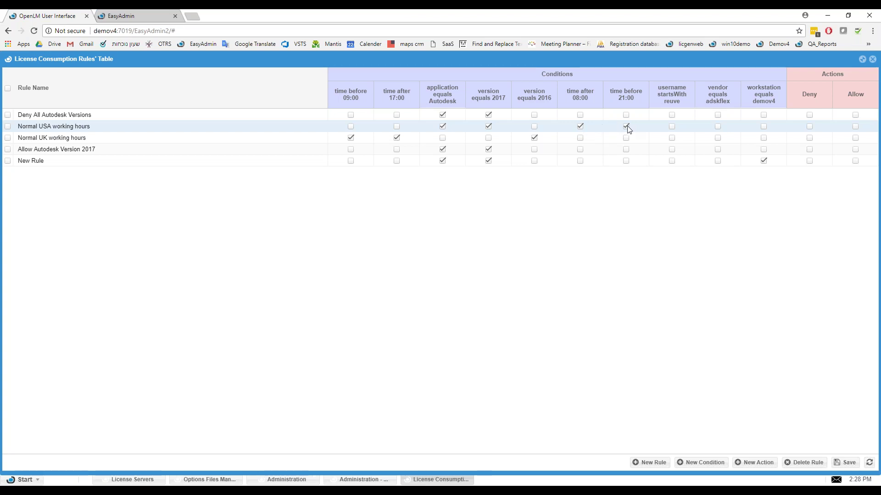
click(810, 127)
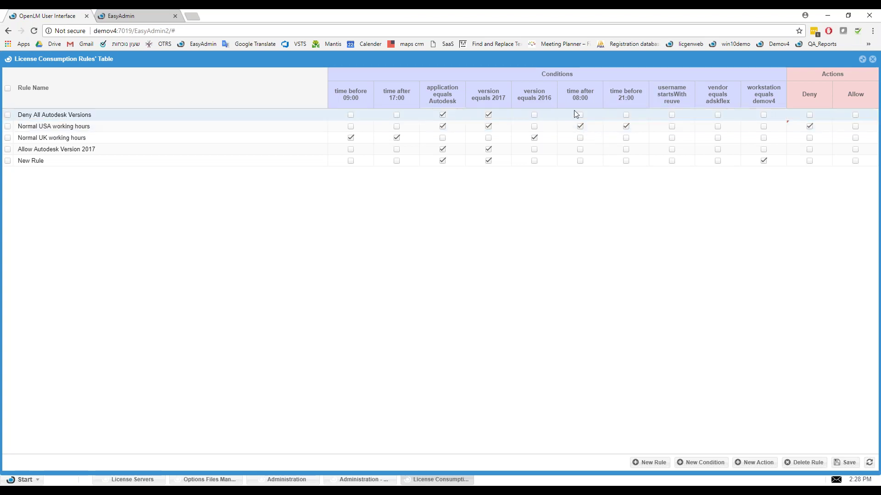
click(845, 462)
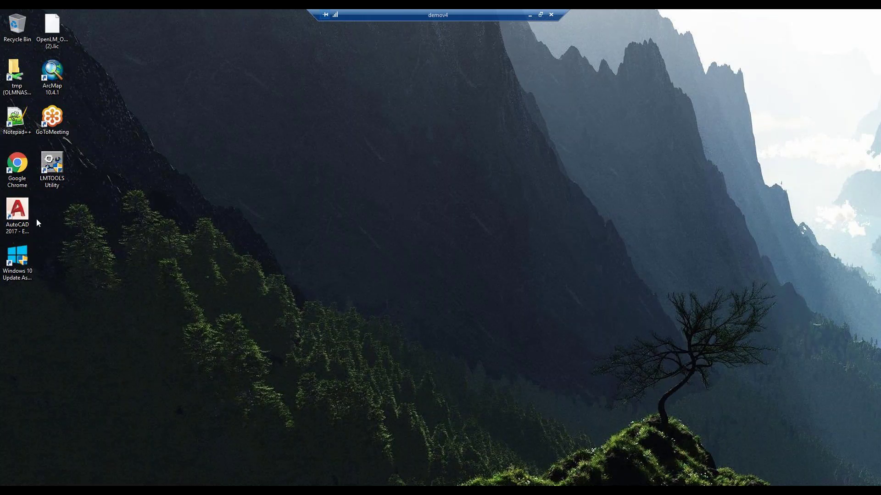
Try to launch AutoCAD 2017 on the demov4 desktop, dismiss the error dialog, and return to EasyAdmin
double_click(19, 216)
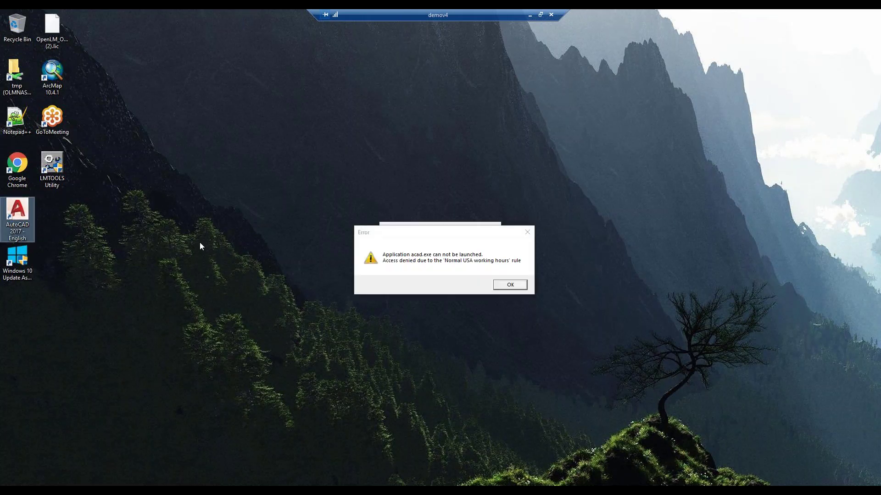
drag(413, 234, 451, 187)
drag(454, 226, 399, 236)
mouse_move(394, 198)
mouse_down()
mouse_move(402, 179)
mouse_move(399, 212)
mouse_up()
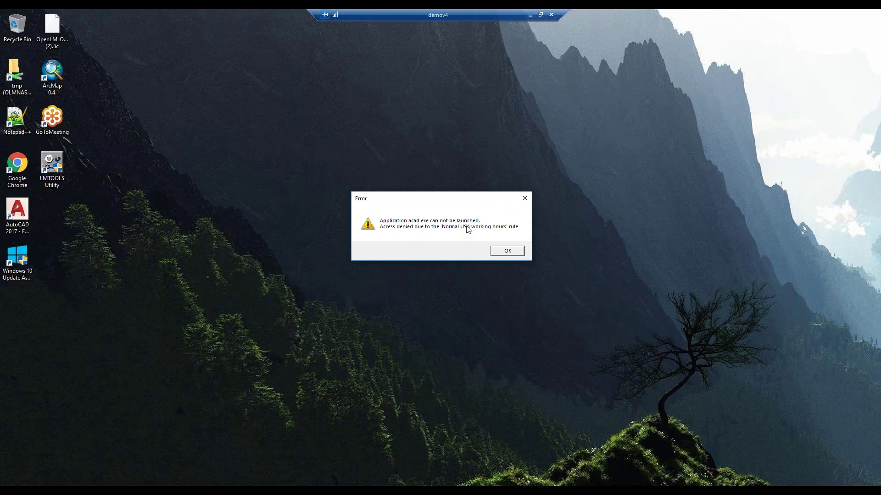
click(506, 250)
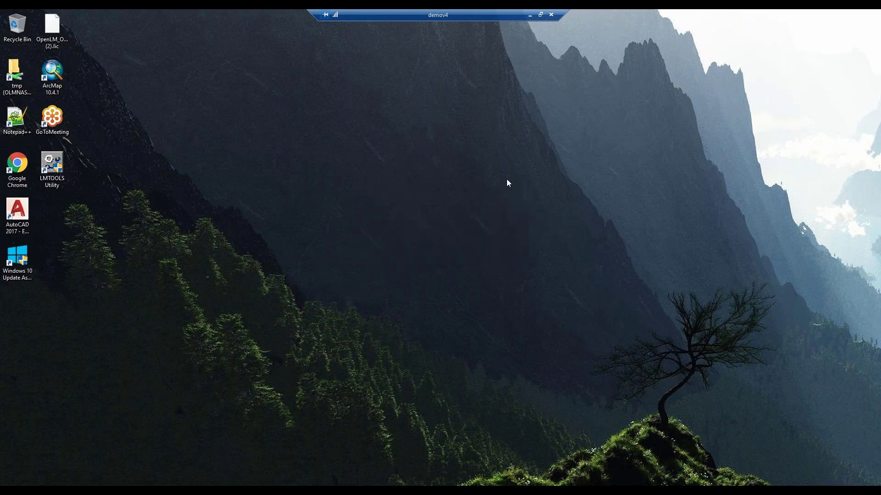
click(530, 16)
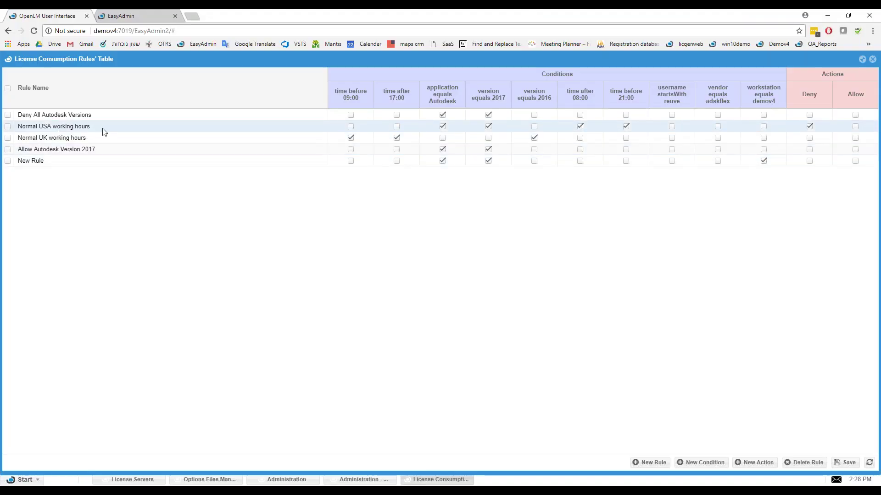
Switch the Normal USA working hours rule from Deny to Allow, save it, and launch AutoCAD 2017 on the demov4 desktop
click(855, 127)
click(809, 126)
click(844, 462)
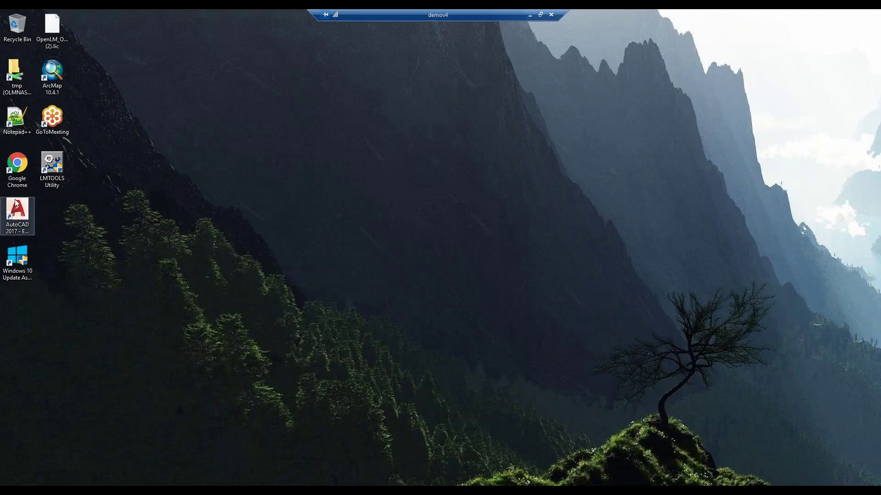
double_click(16, 206)
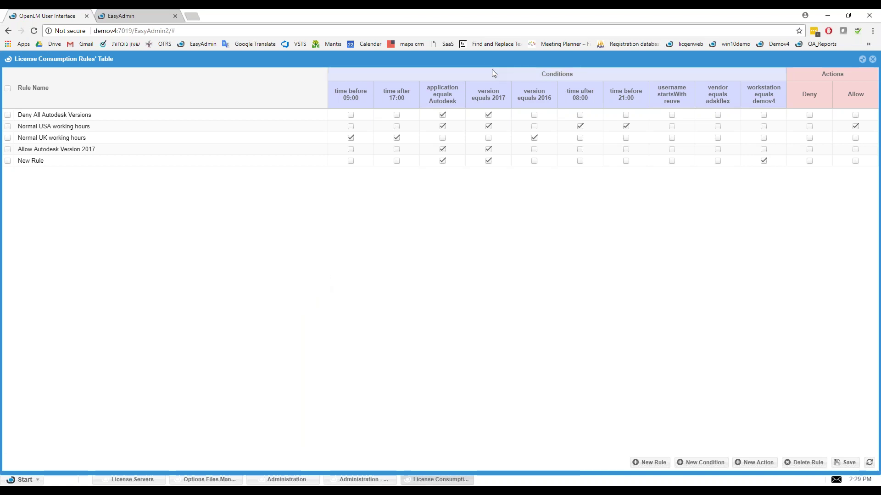
Review the available arguments in the Condition Editor for the "version equals 2017" condition, and cancel without saving
click(488, 94)
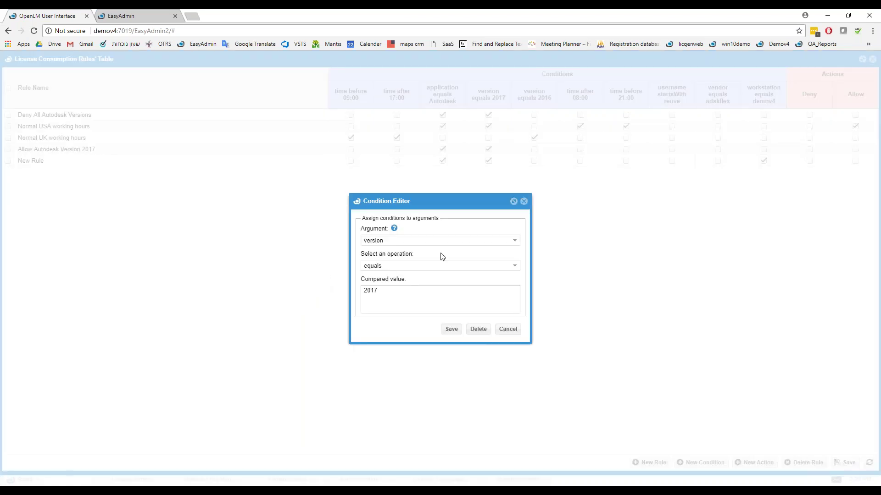
click(514, 243)
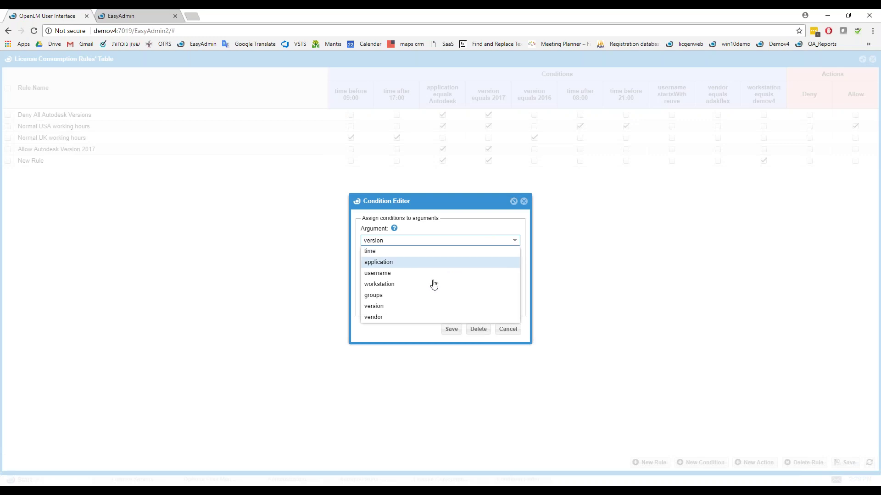
click(417, 310)
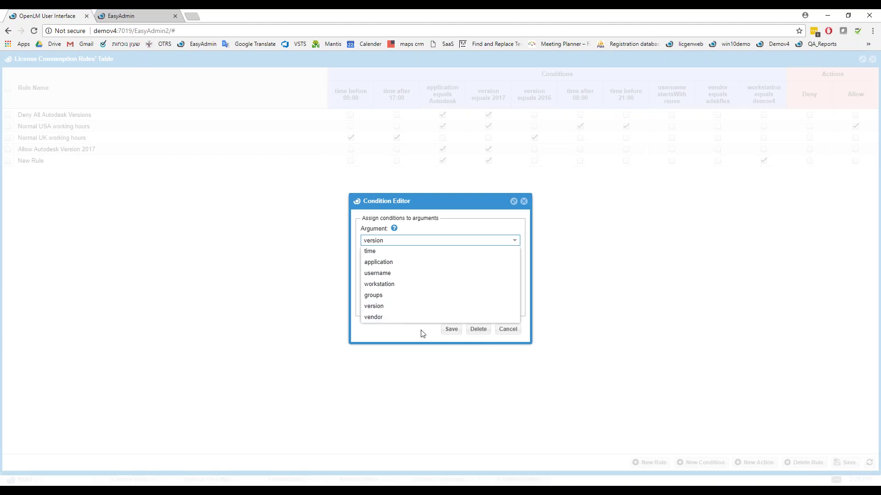
click(513, 330)
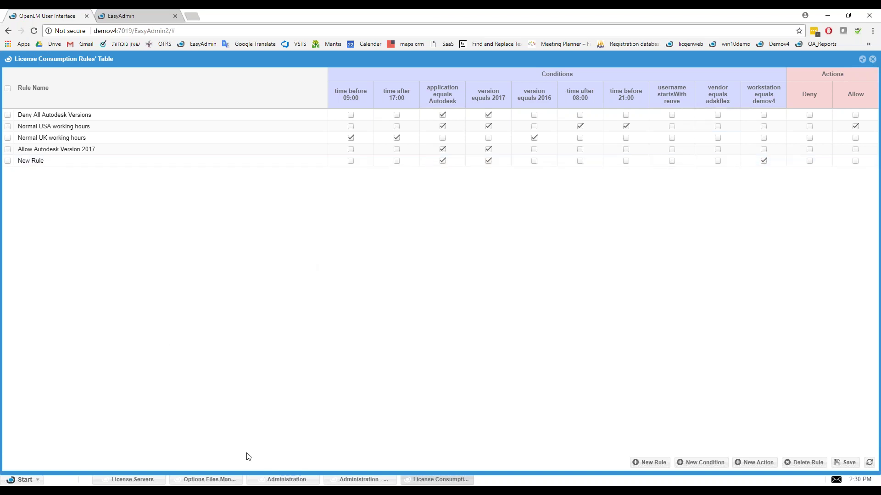
Switch to the Utilization Reports - marketing file in Power BI Desktop and widen the fields list to show full table names
mouse_move(236, 490)
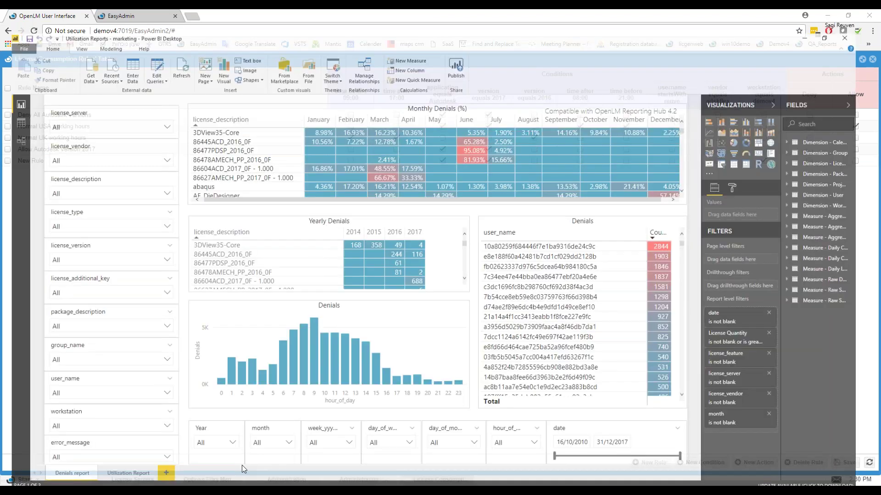
click(242, 467)
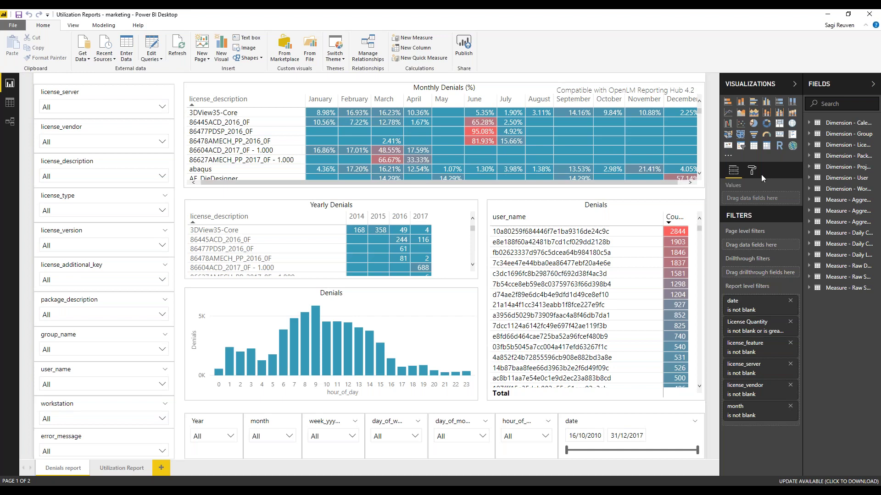
drag(804, 168, 796, 167)
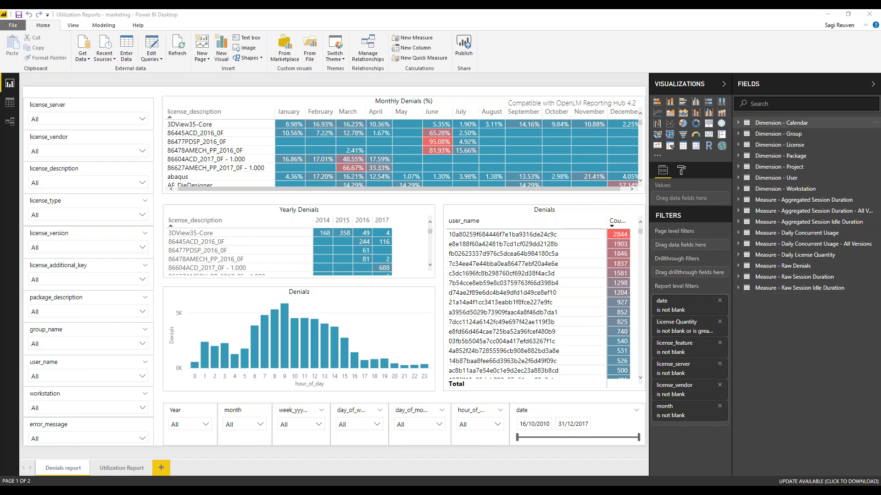
Examine the fields of the Dimension - Calendar, Dimension - User and Measure - Raw Session Idle Duration tables, collapsing each one
click(738, 122)
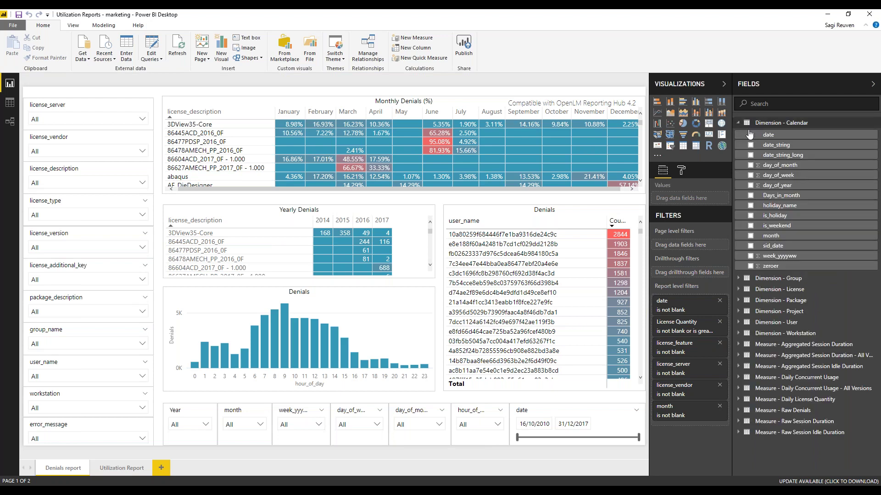
click(739, 322)
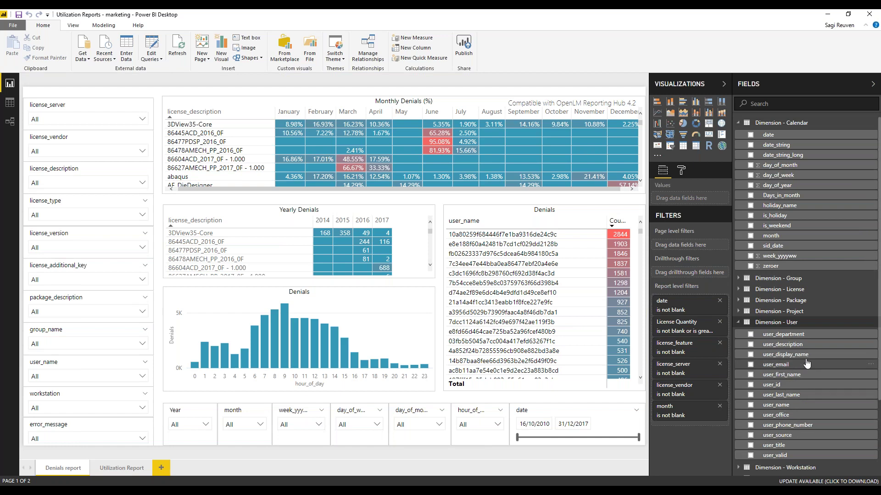
click(739, 323)
click(739, 324)
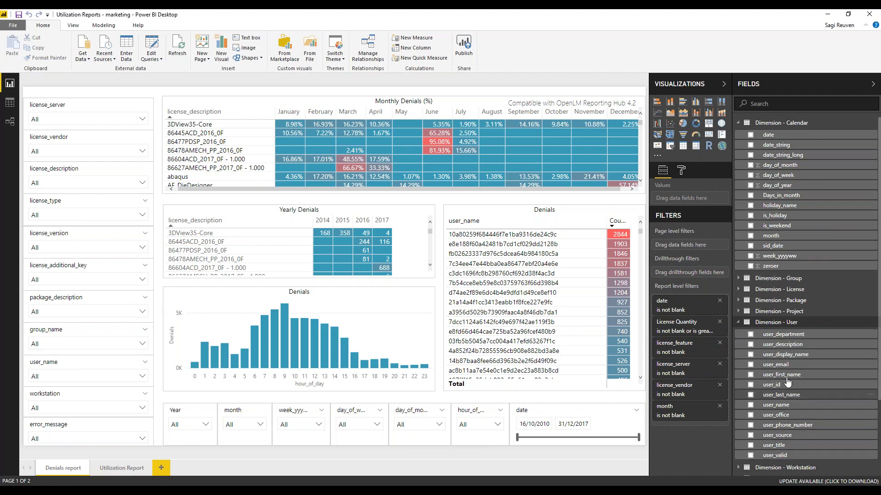
click(738, 322)
click(739, 123)
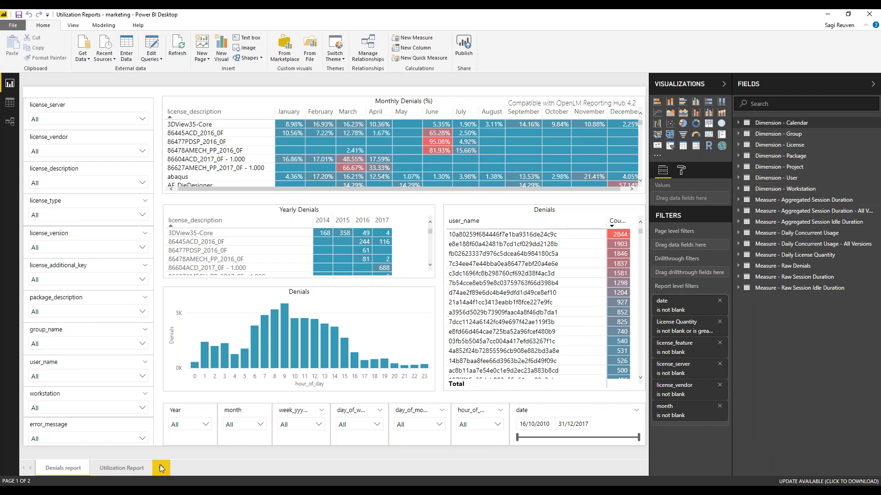
click(739, 288)
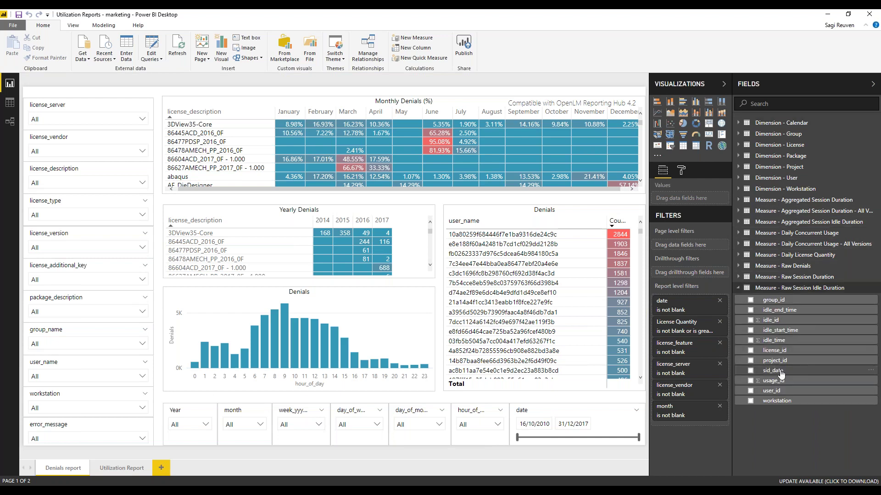
click(744, 289)
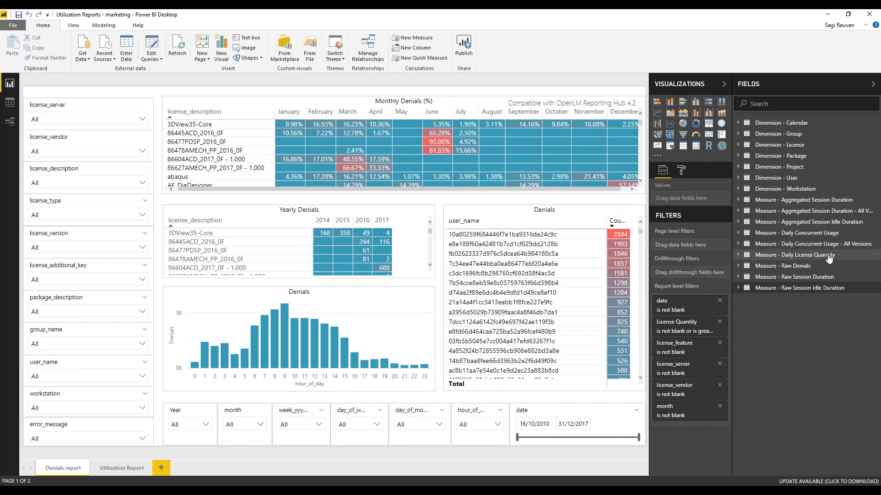
Add a new report page and place an empty stacked column chart on it, widened to about three quarters of the page
click(834, 292)
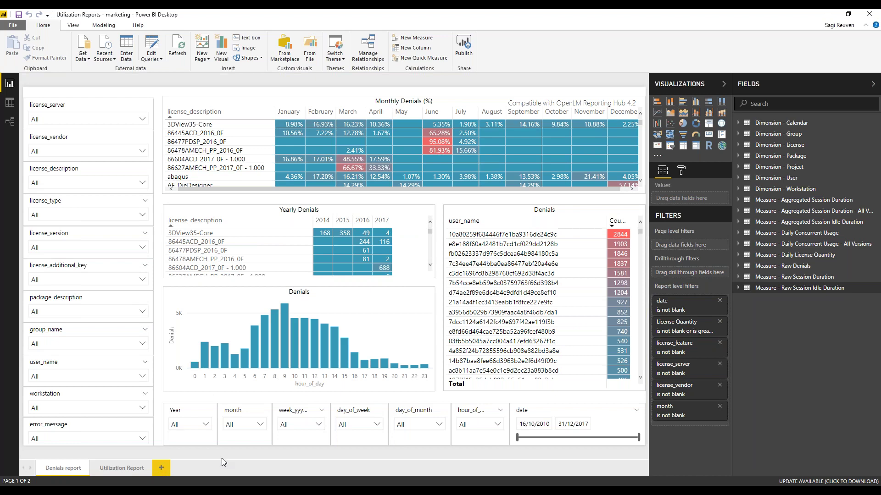
click(161, 468)
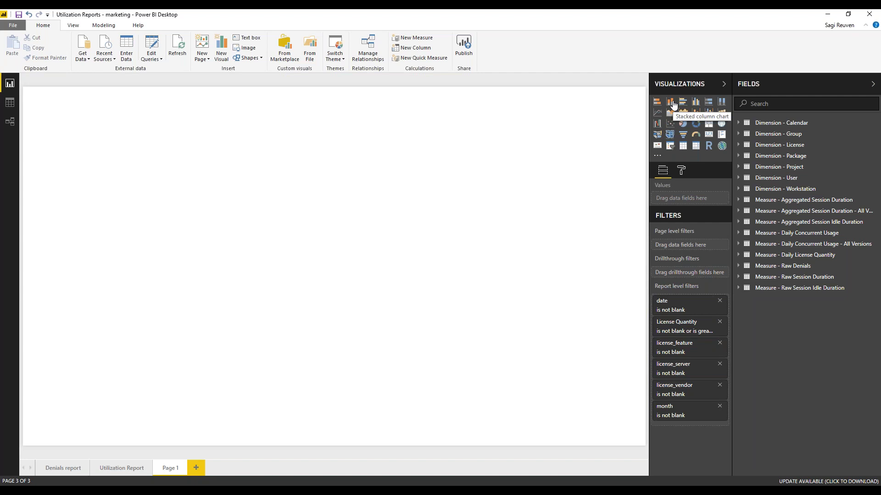
click(671, 102)
drag(163, 168, 487, 169)
click(584, 208)
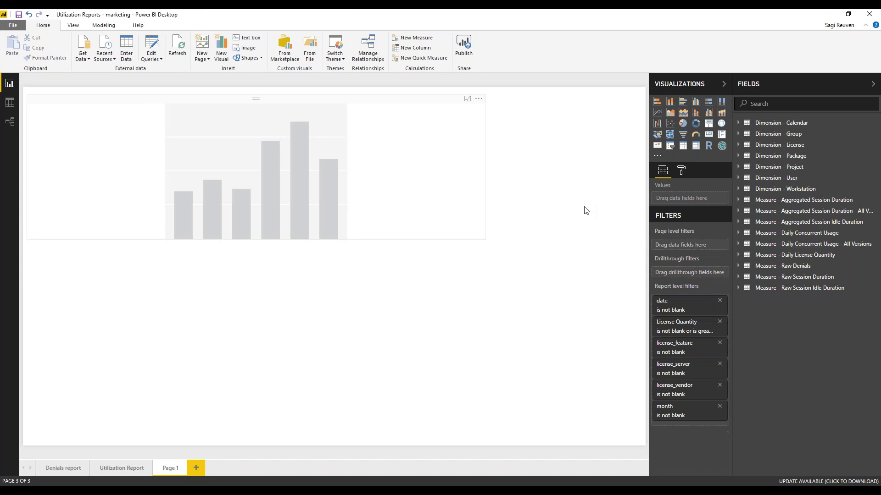
Plot usage_time from Measure - Raw Session Duration against user_name from Dimension - User in the chart, sorted by usage_time
click(739, 179)
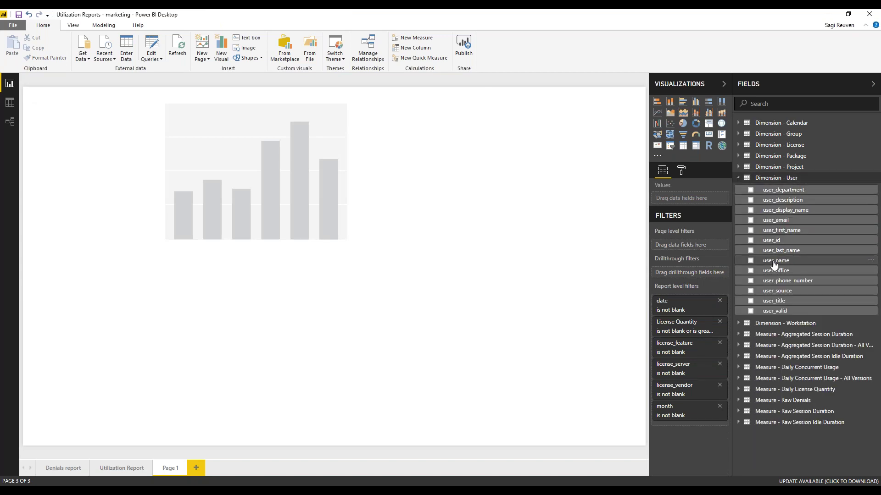
drag(773, 265, 283, 175)
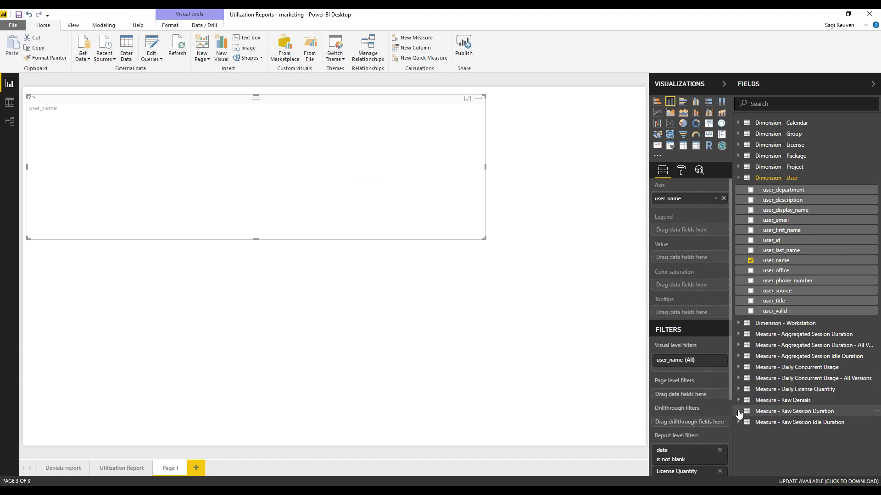
click(744, 412)
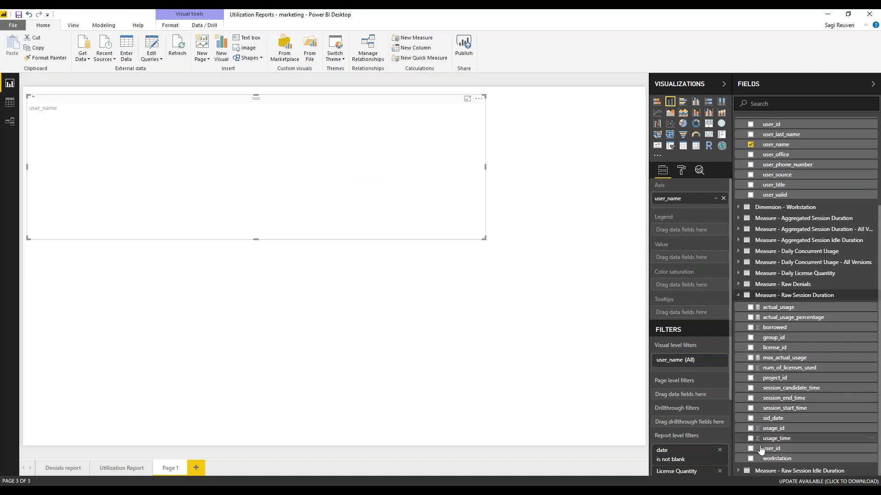
drag(792, 441, 365, 165)
drag(364, 166, 361, 185)
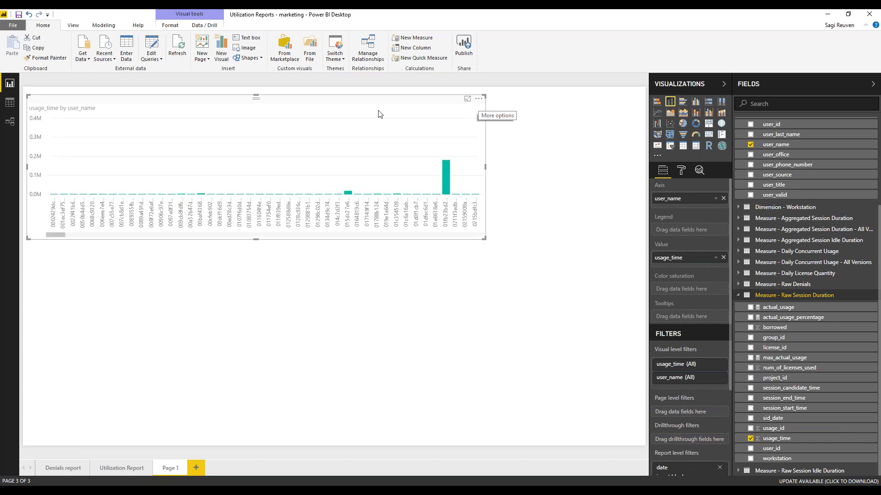
click(478, 98)
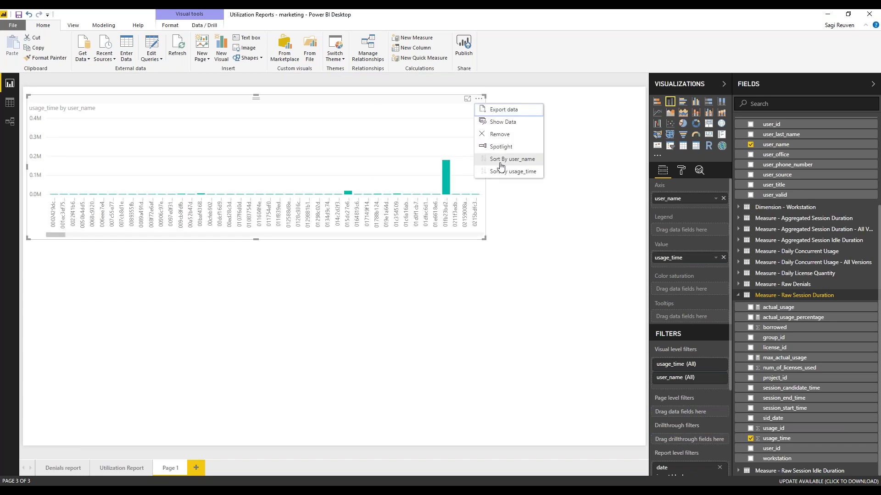
click(500, 172)
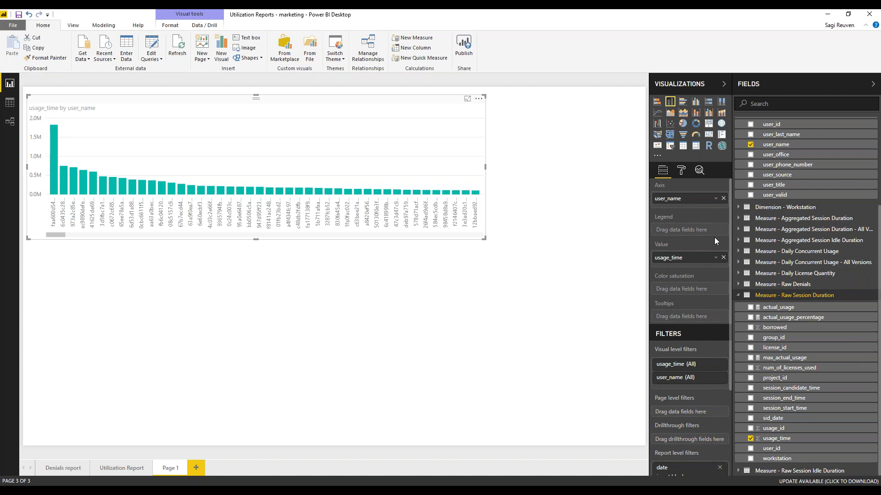
Add workstation from Dimension - Workstation to the chart's axis as the level below user_name
scroll(757, 323, up, 3)
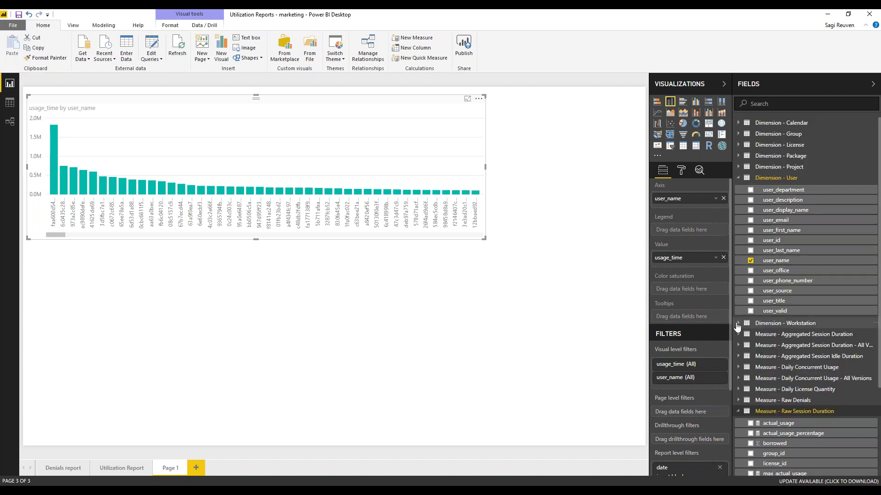
click(757, 323)
drag(776, 336, 688, 222)
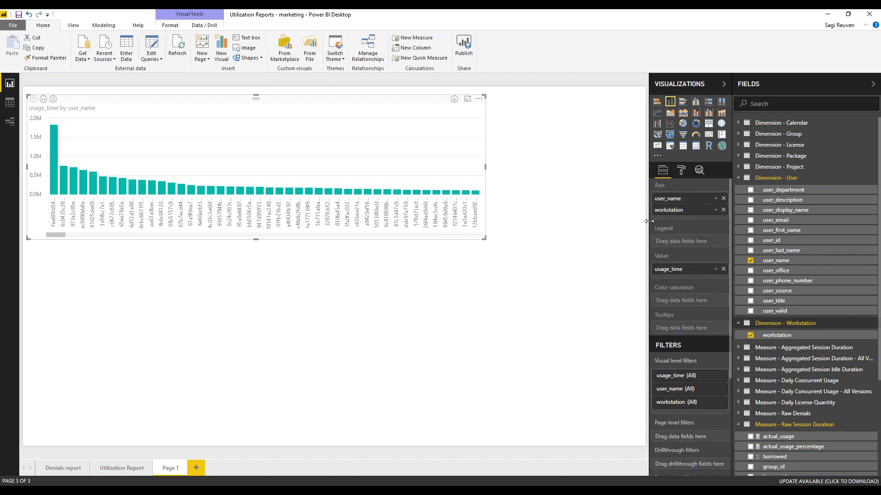
Turn on drill-down for the chart, drill into the second-highest user's workstations, and drill back up to all users
click(454, 98)
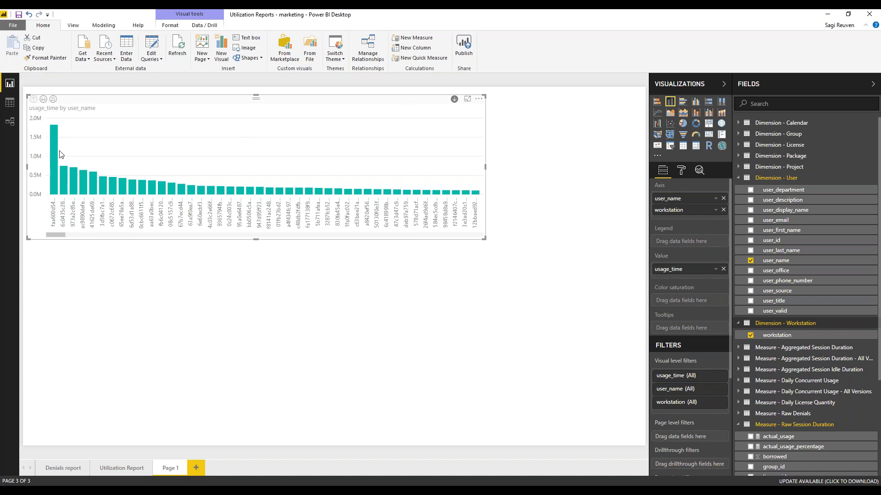
click(63, 176)
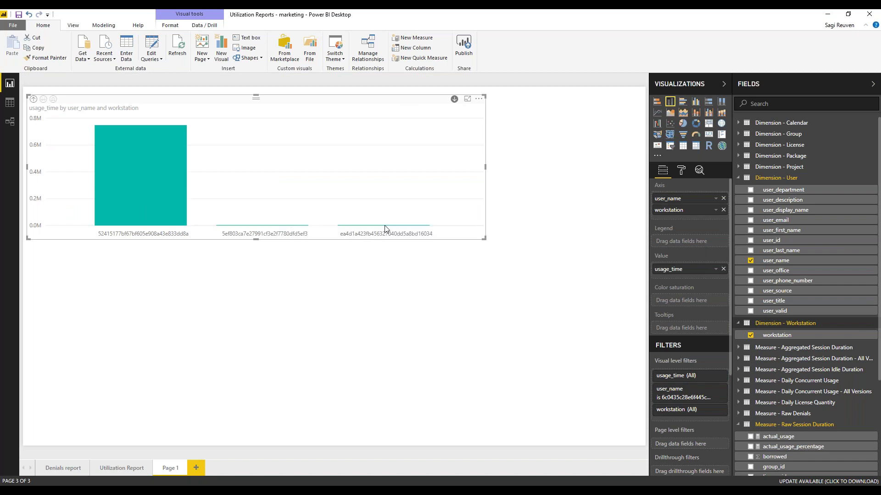
click(34, 99)
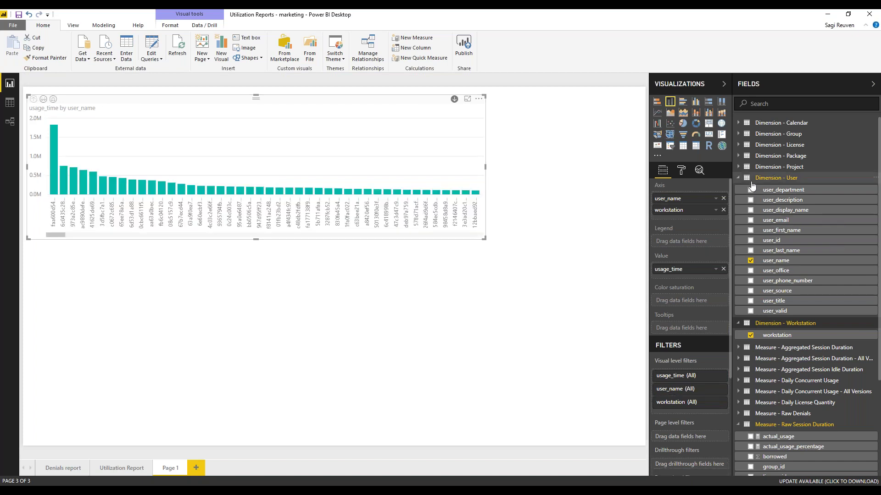
Add group_name from Dimension - Group to the chart and make it the first axis level, above user_name
click(739, 134)
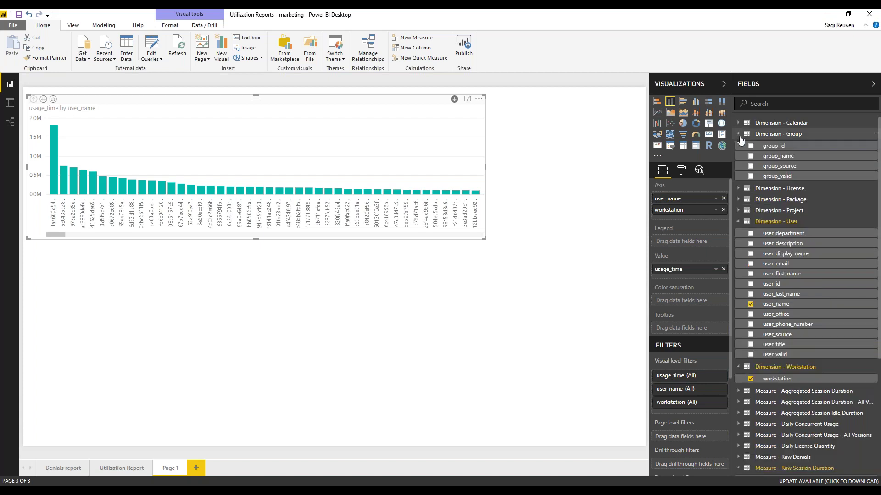
drag(768, 157, 216, 155)
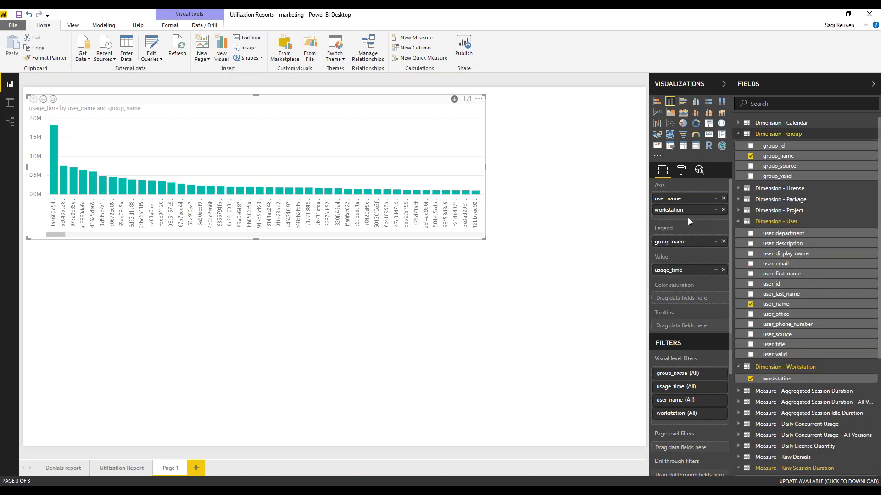
drag(678, 233, 678, 196)
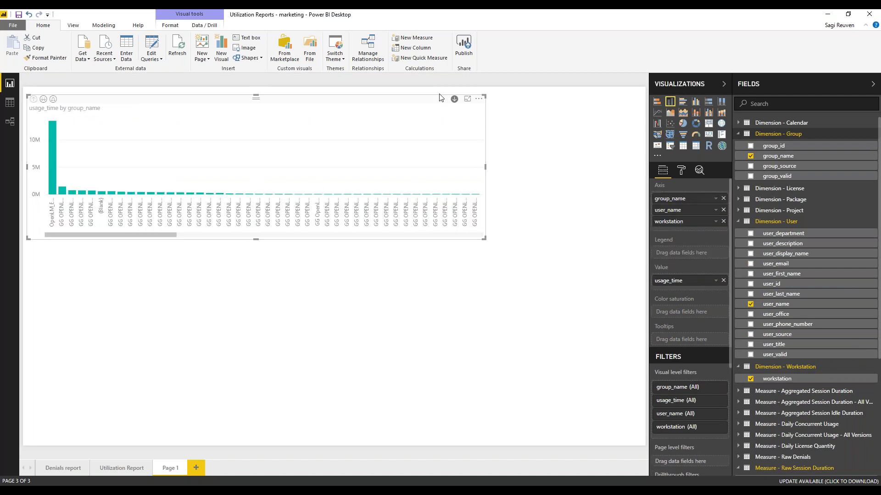
Drill down in the chart into the GG OPENLM GAB CAD group and its second-highest user to show the workstations
mouse_move(63, 193)
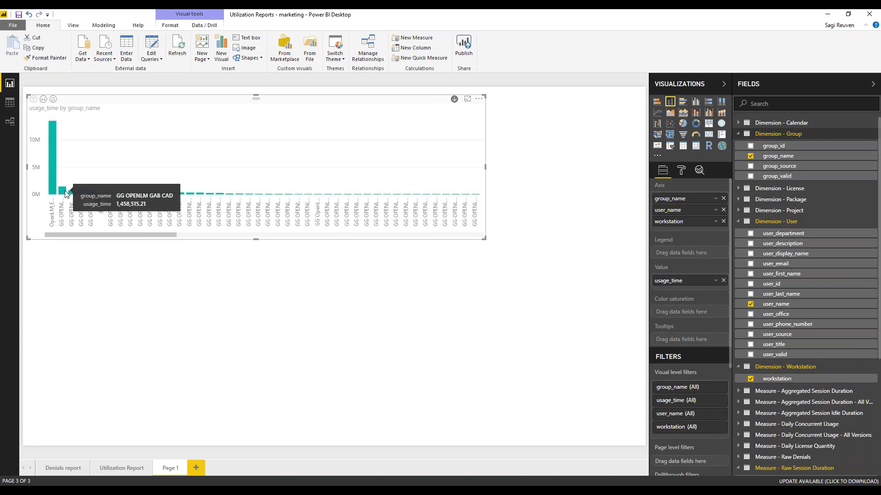
click(63, 192)
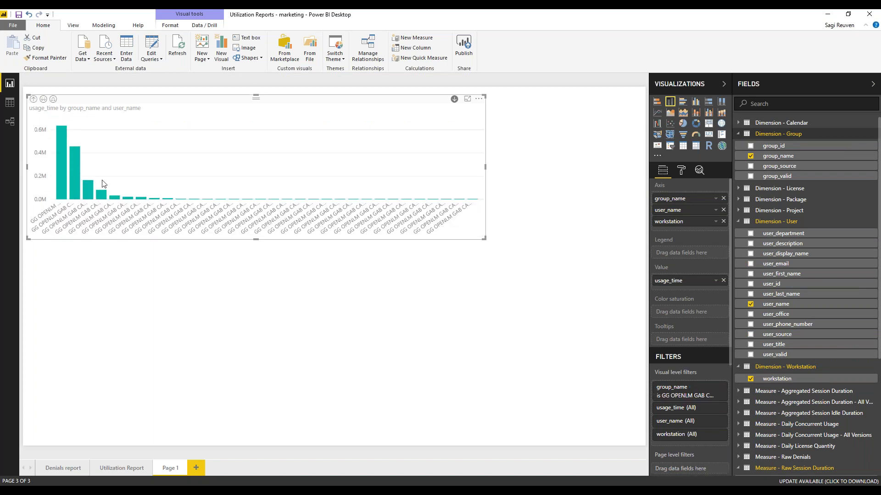
click(73, 164)
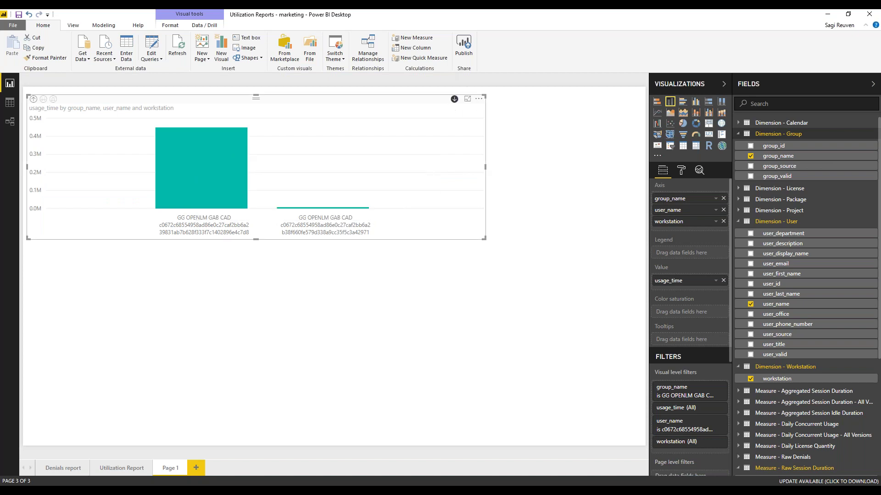
Examine the fields of the Dimension - License and Dimension - Package tables, and collapse all expanded tables
click(738, 189)
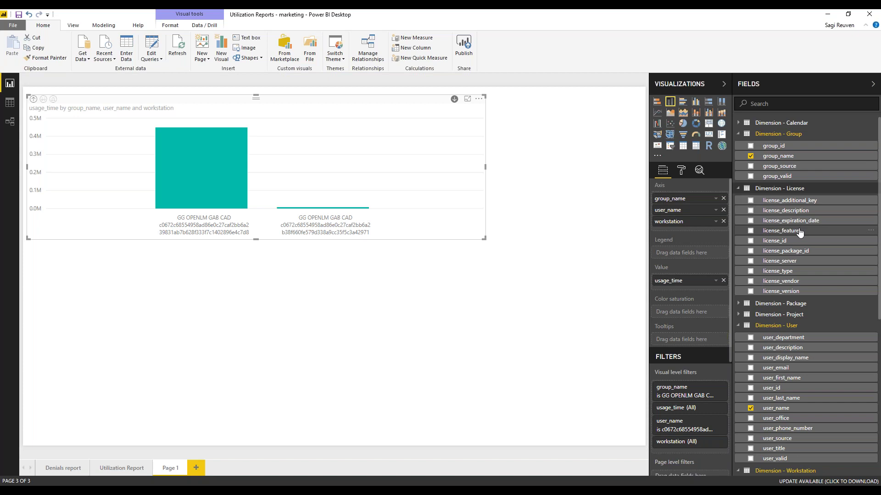
click(738, 303)
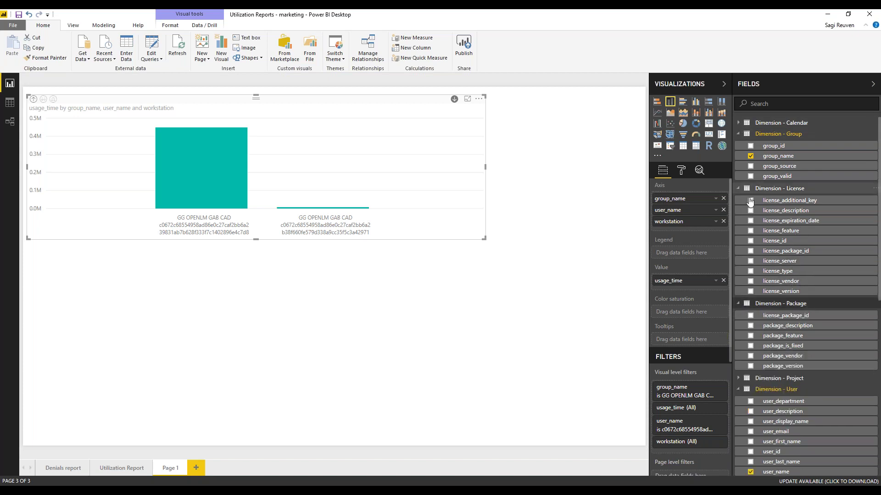
scroll(747, 252, down, 4)
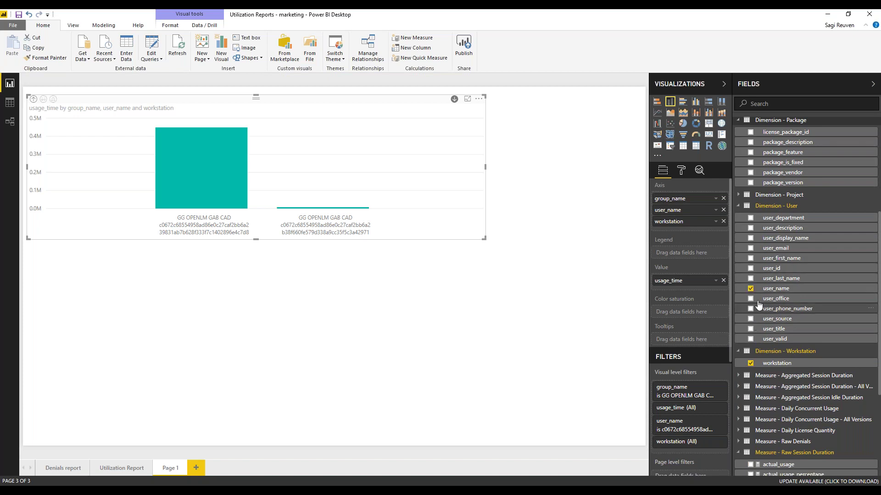
scroll(754, 298, up, 4)
click(738, 134)
click(738, 144)
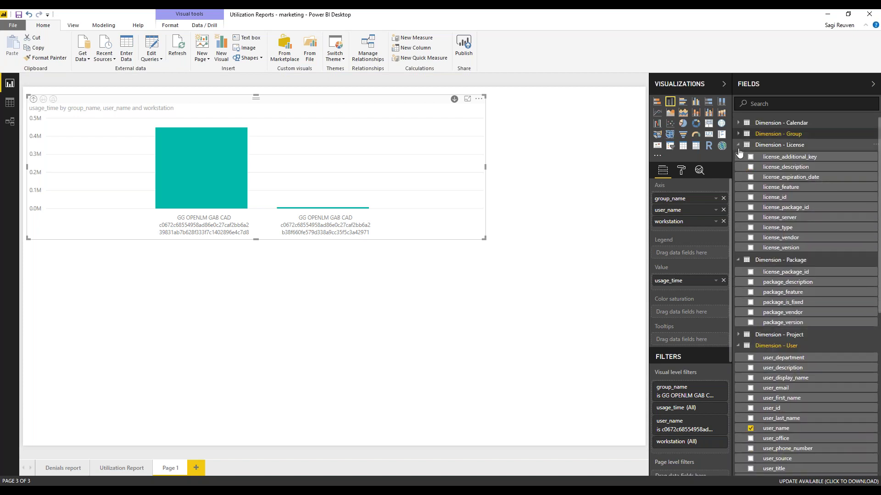
click(737, 155)
click(738, 177)
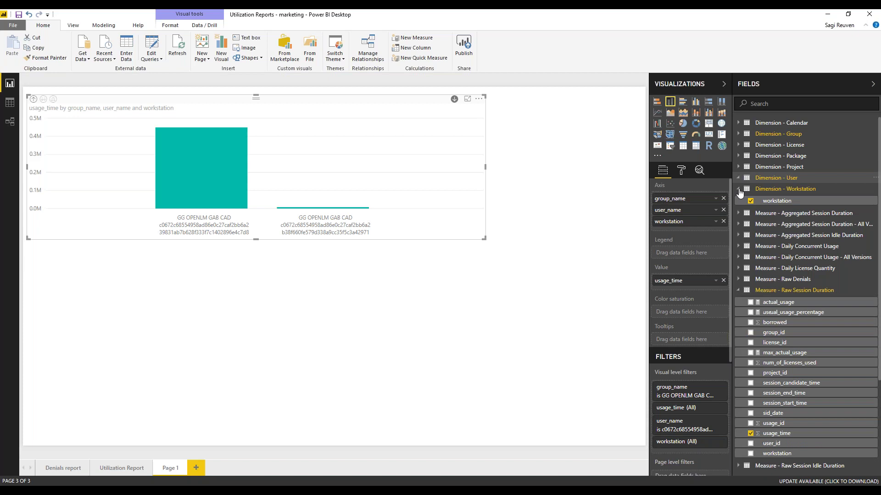
click(738, 188)
click(738, 277)
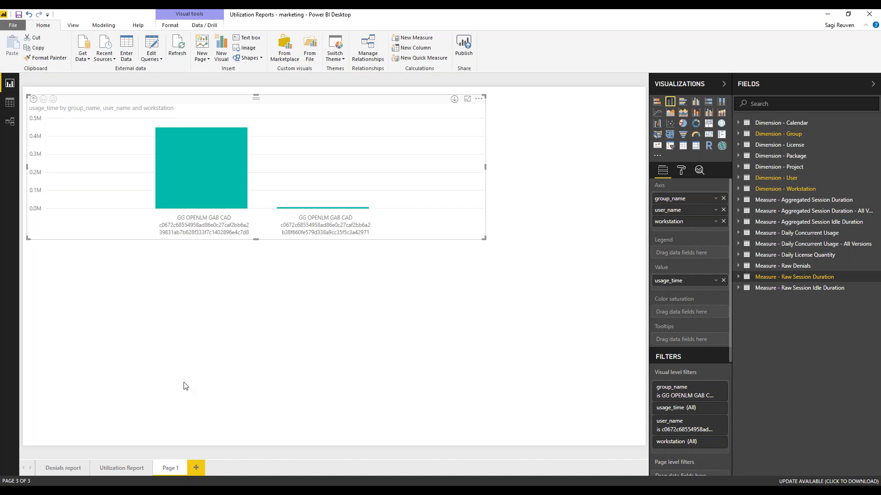
On the Utilization Report page, examine the formula of the actual_usage measure in Measure - Raw Session Duration and leave it without editing
click(118, 467)
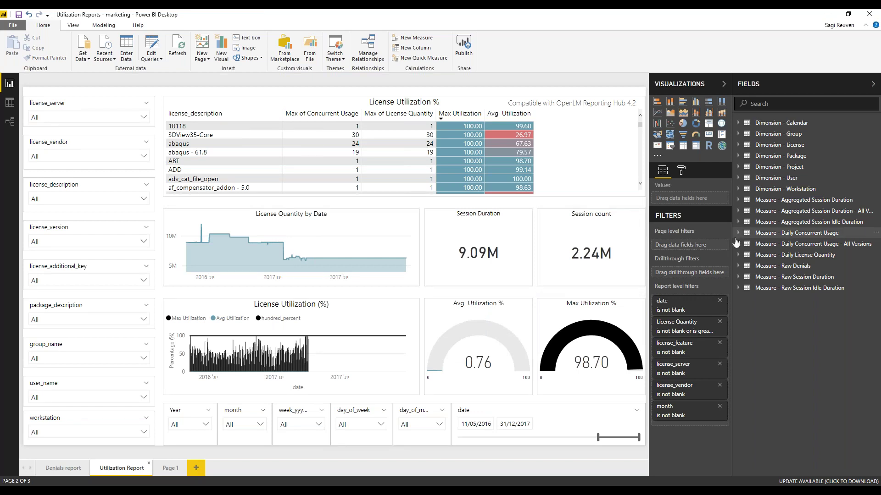
click(738, 277)
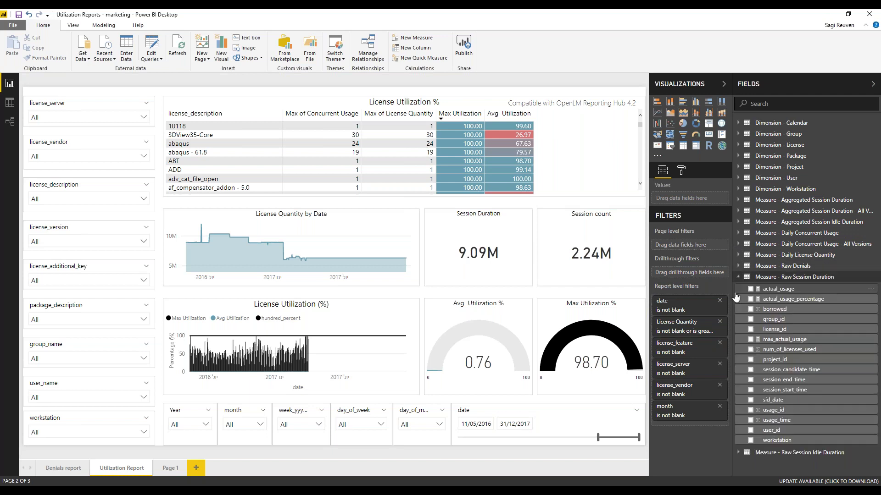
click(781, 292)
click(788, 292)
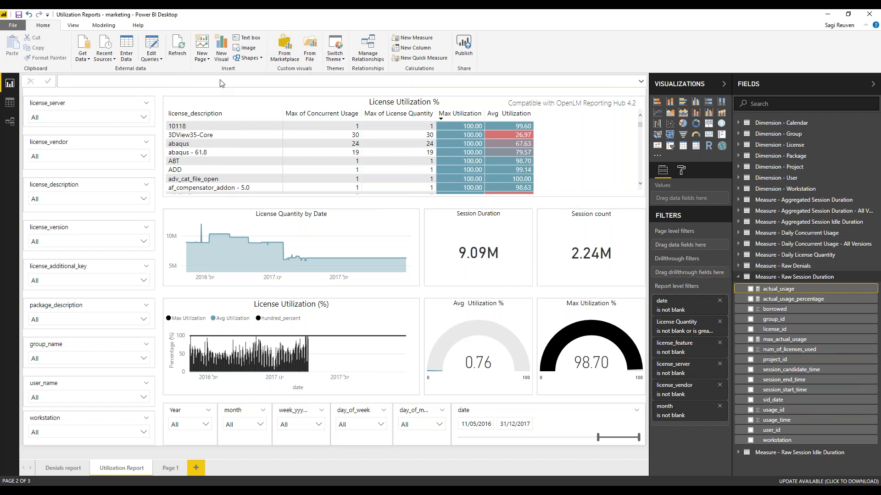
click(778, 299)
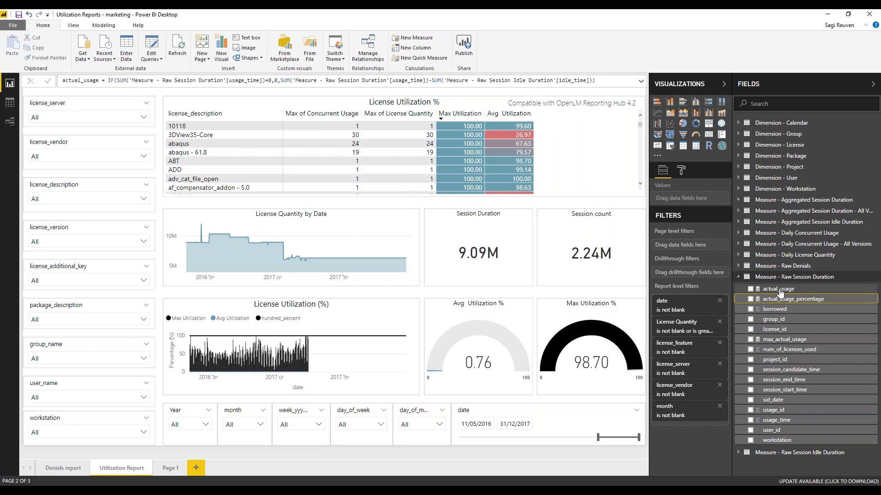
drag(229, 81, 256, 82)
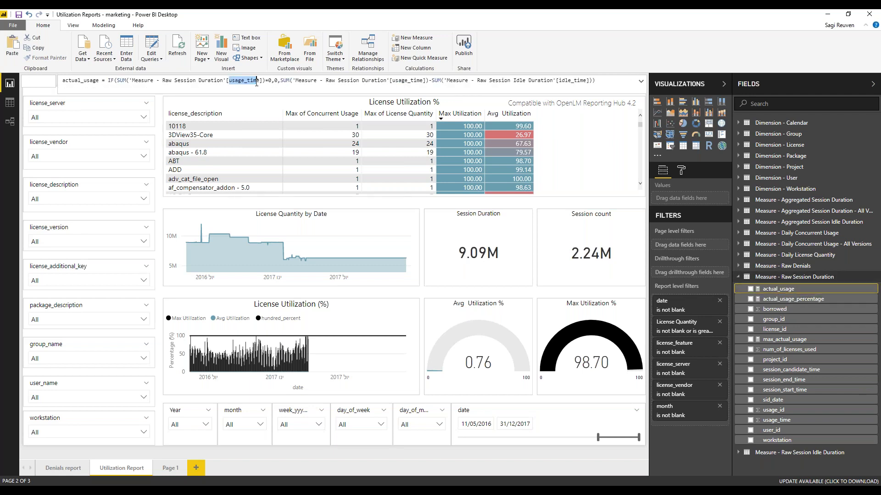
click(290, 81)
click(573, 81)
click(30, 81)
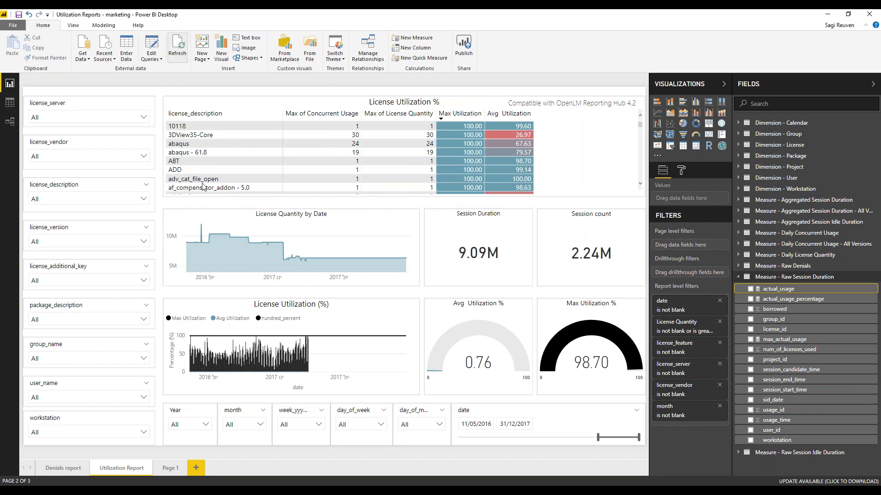
Move the column chart on Page 1 into the page's upper-left corner and return to the Denials report page
click(170, 468)
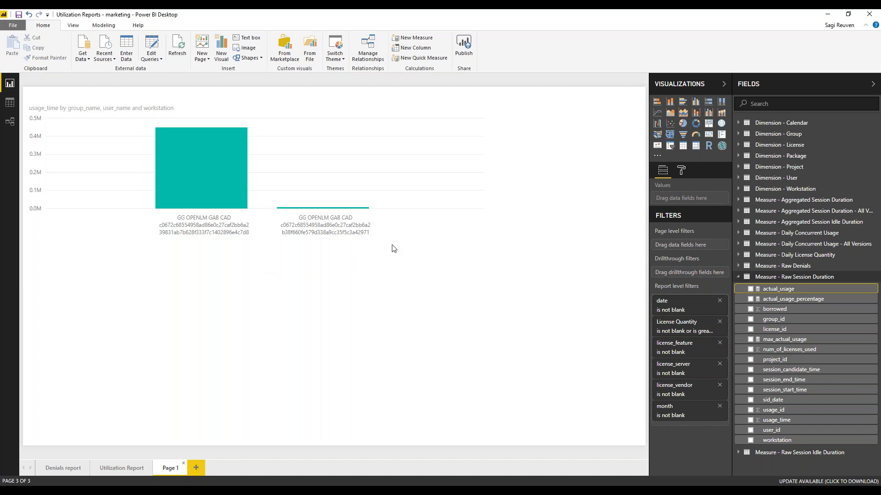
click(354, 175)
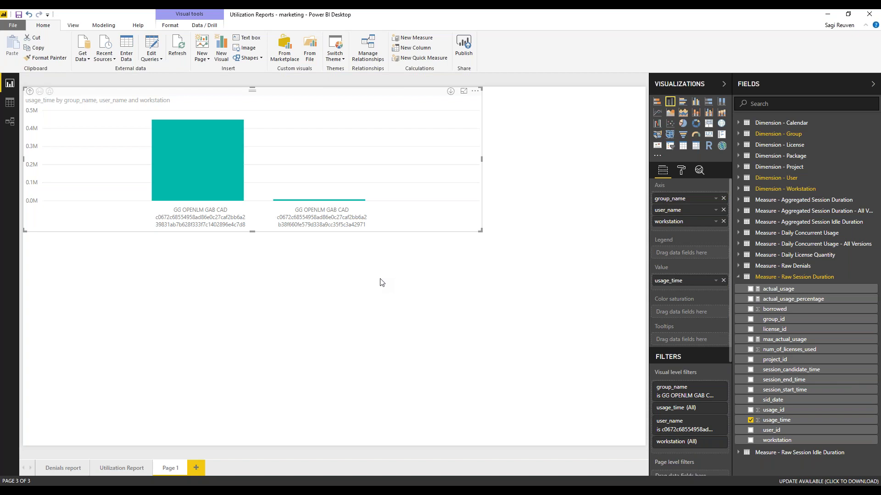
click(54, 467)
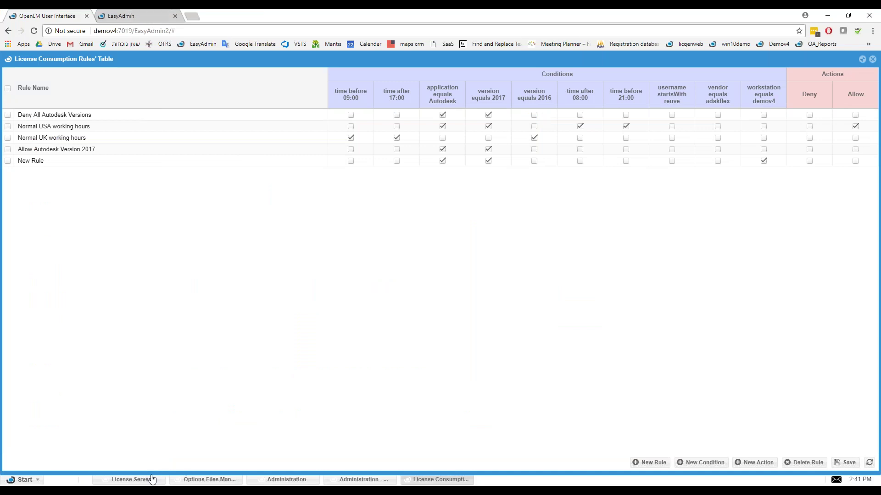
Switch to OpenLM EasyAdmin, bring up the Administration window and open Alerts Management
click(204, 480)
click(284, 479)
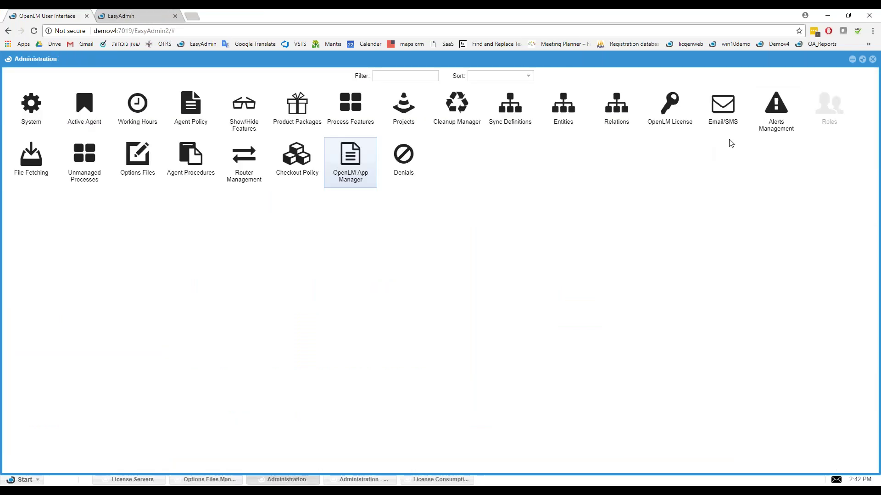
click(774, 113)
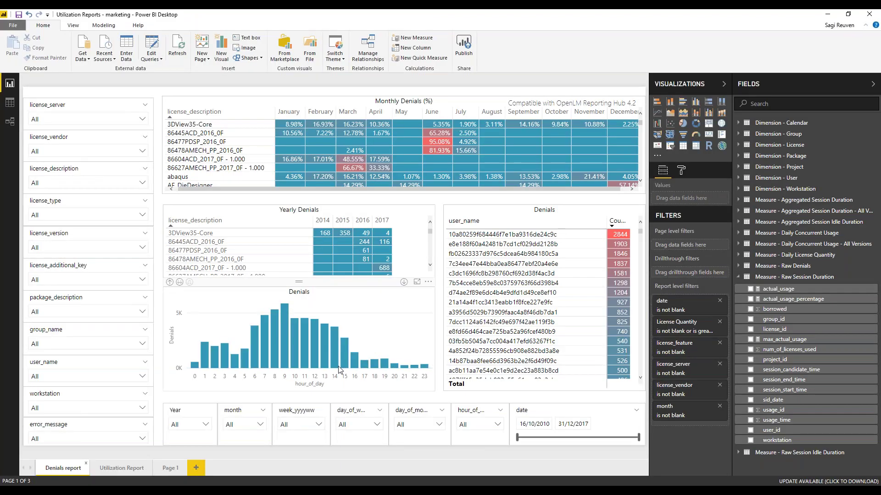
In the Power BI Denials report, cross-filter the visuals by the hour 11 bar of the hourly denials chart, and clear the selection
click(303, 343)
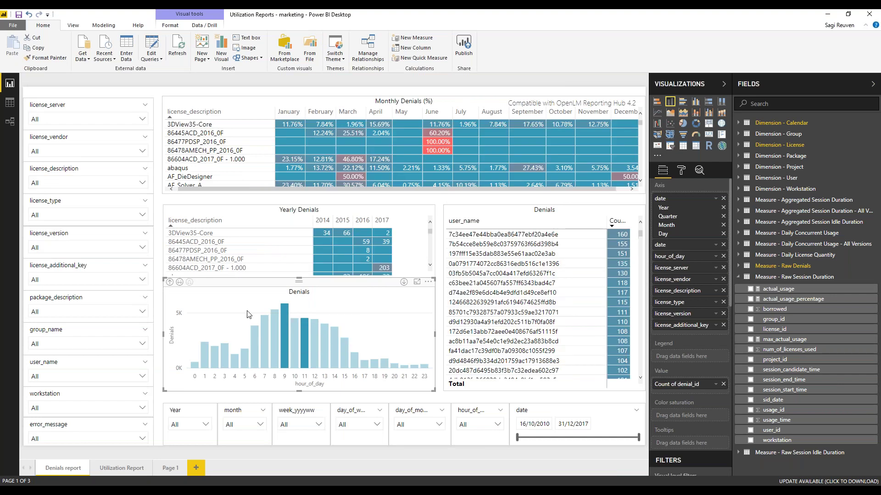
click(305, 335)
click(349, 314)
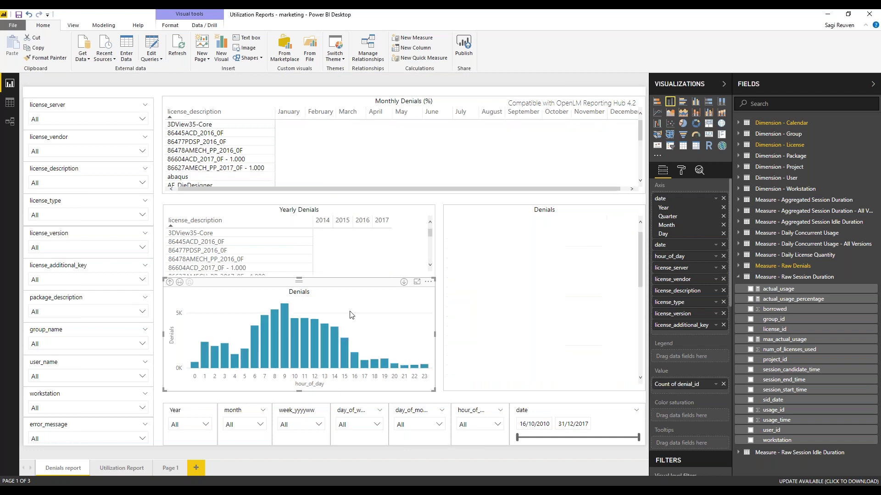